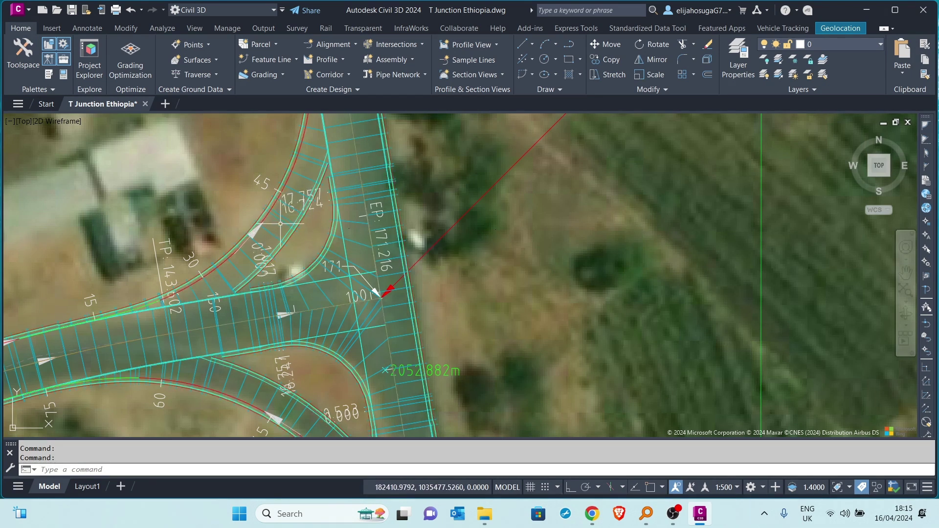
# - Zoom and pan the view to re-centre on the T junction
pyautogui.scroll(-2, 335, 190)
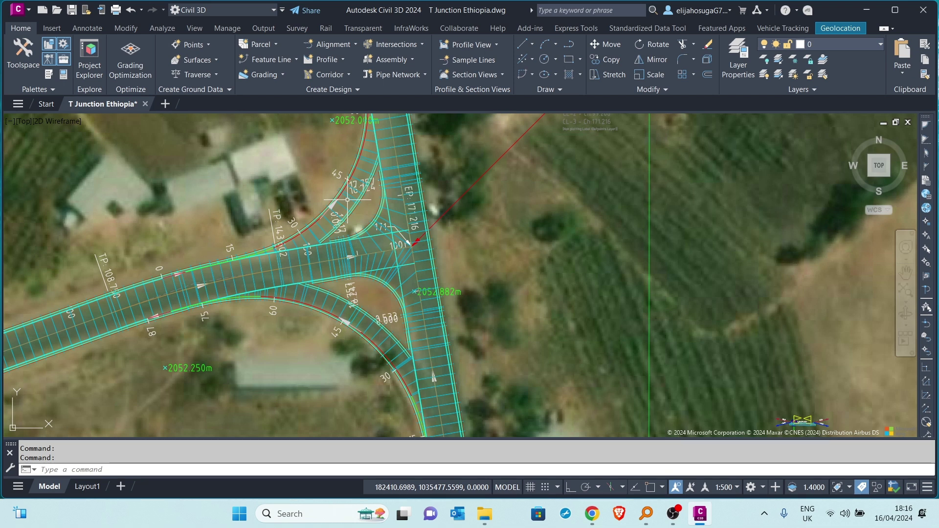
pyautogui.scroll(-5, 347, 200)
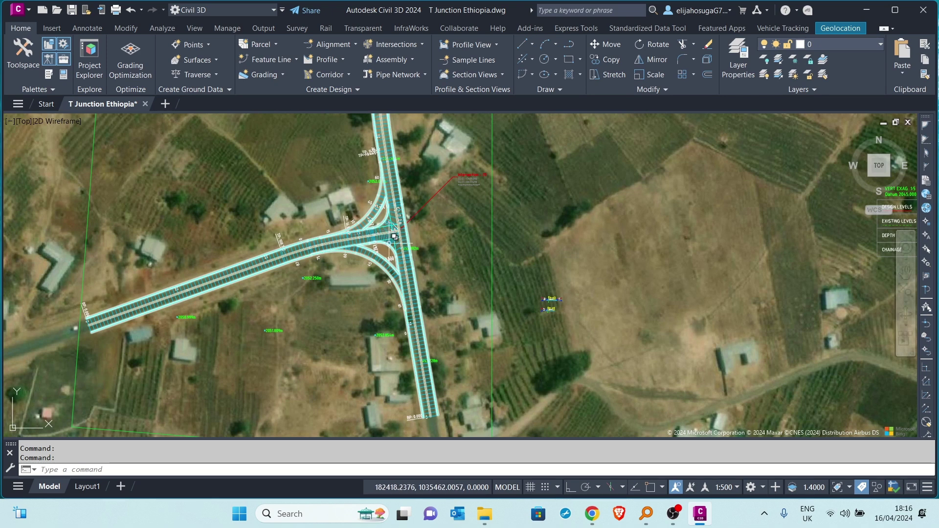
pyautogui.moveTo(382, 228); pyautogui.dragTo(342, 264, button='middle')
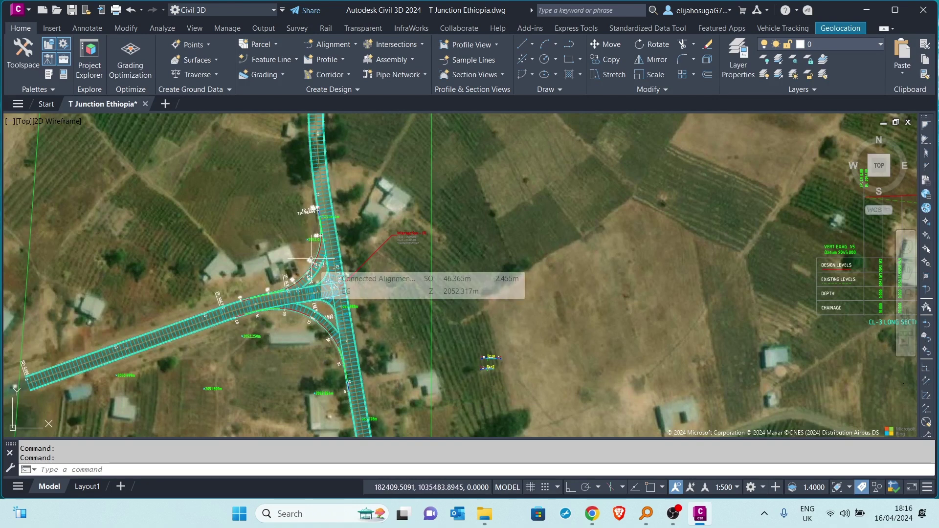
pyautogui.scroll(-4, 320, 260)
pyautogui.scroll(-2, 322, 258)
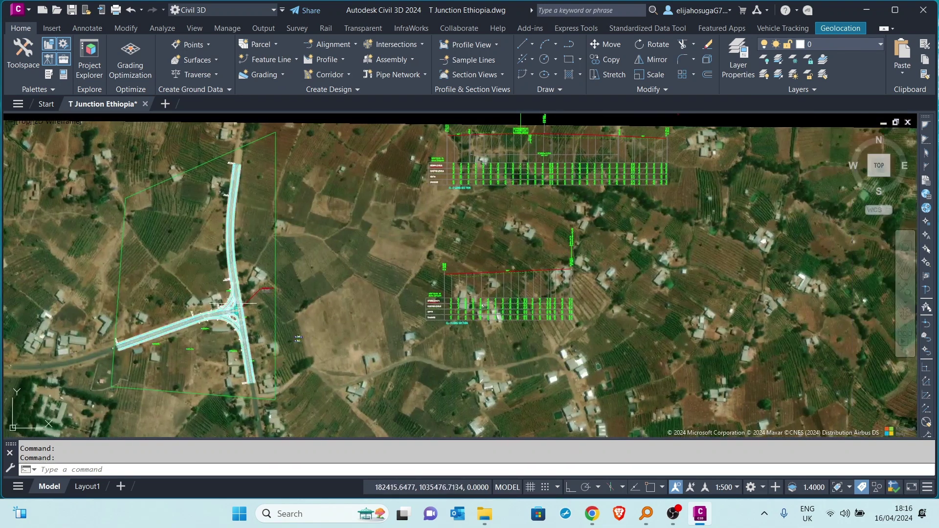
pyautogui.scroll(6, 202, 287)
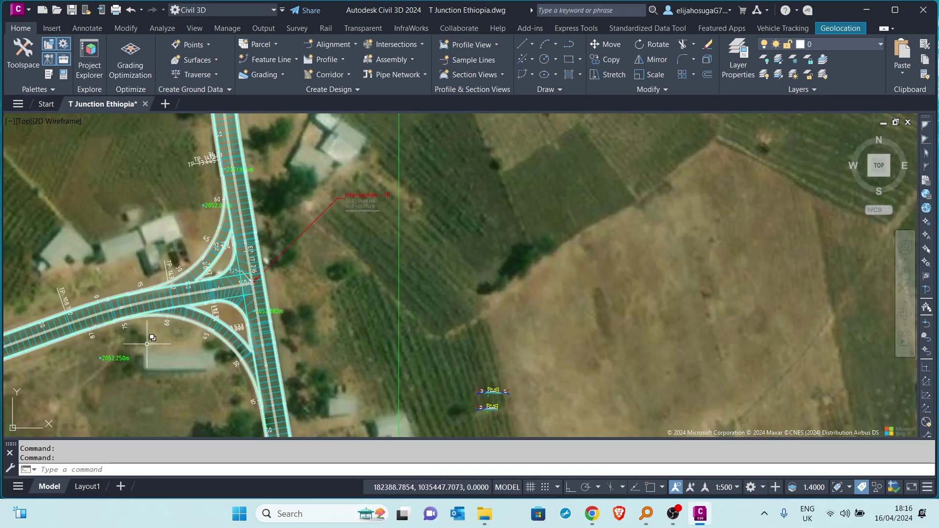
pyautogui.scroll(-1, 228, 274)
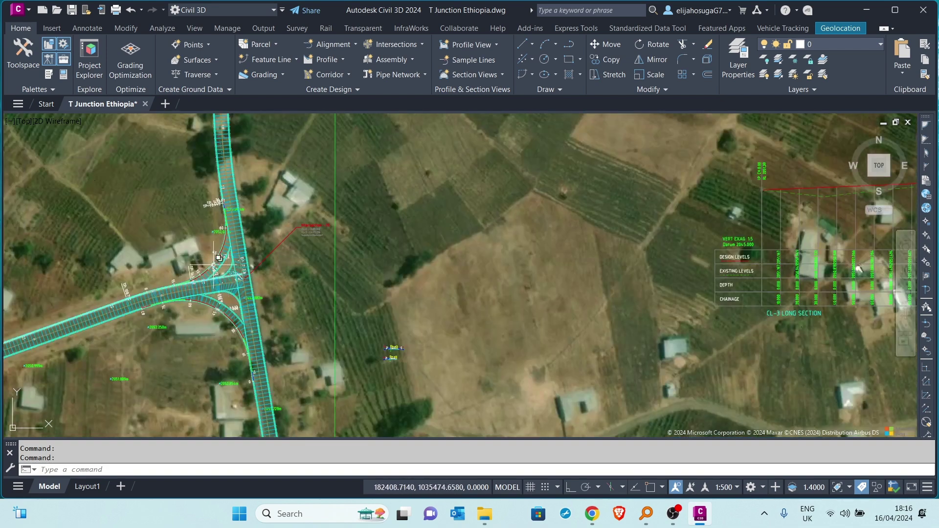
pyautogui.scroll(-3, 215, 298)
pyautogui.scroll(-3, 430, 266)
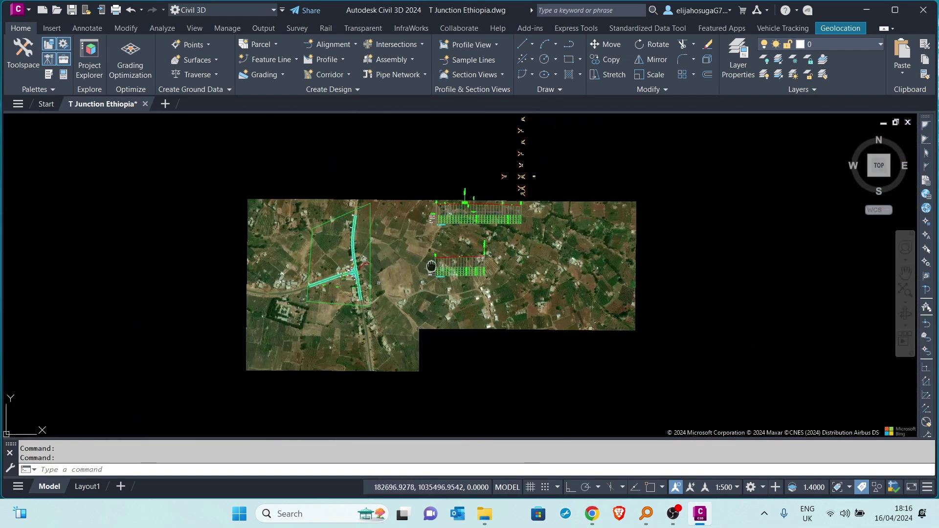
pyautogui.scroll(3, 318, 243)
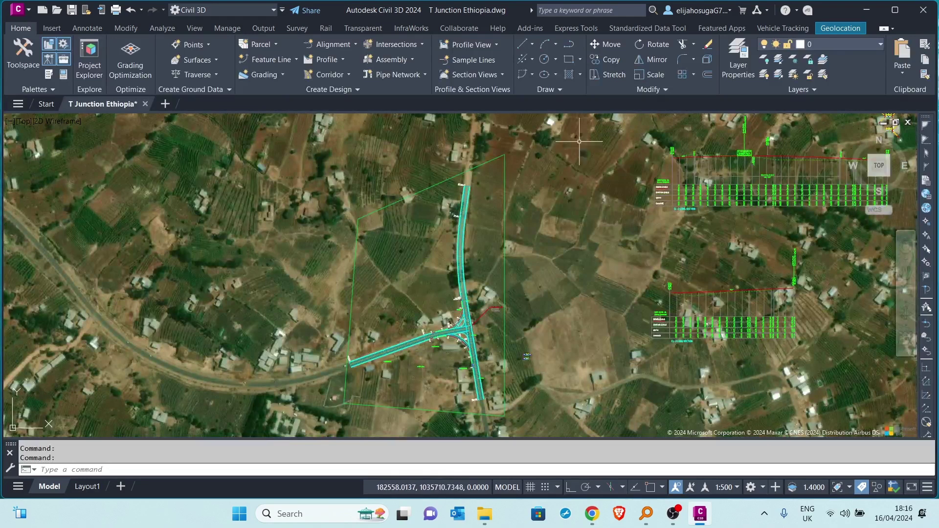
# - Set the Geolocation online map to Map Off and zoom to check the drawing
pyautogui.click(845, 28)
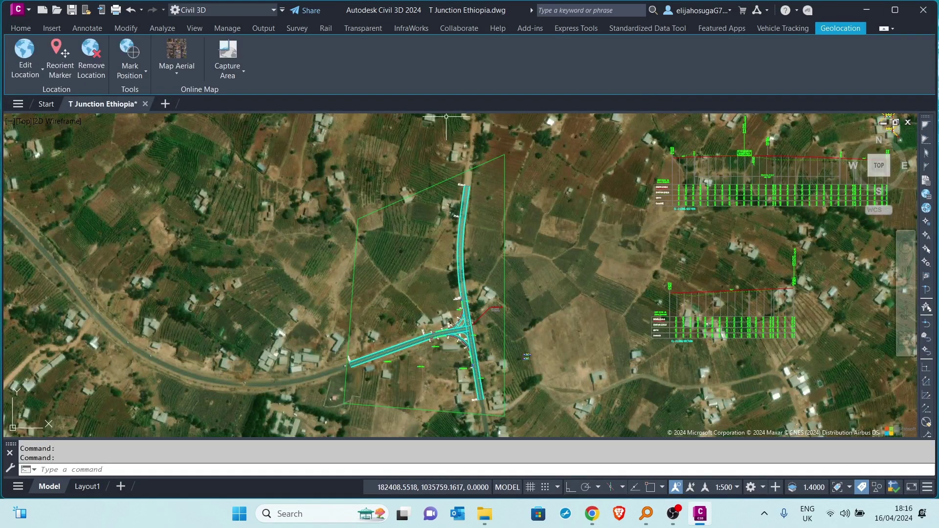
pyautogui.click(176, 71)
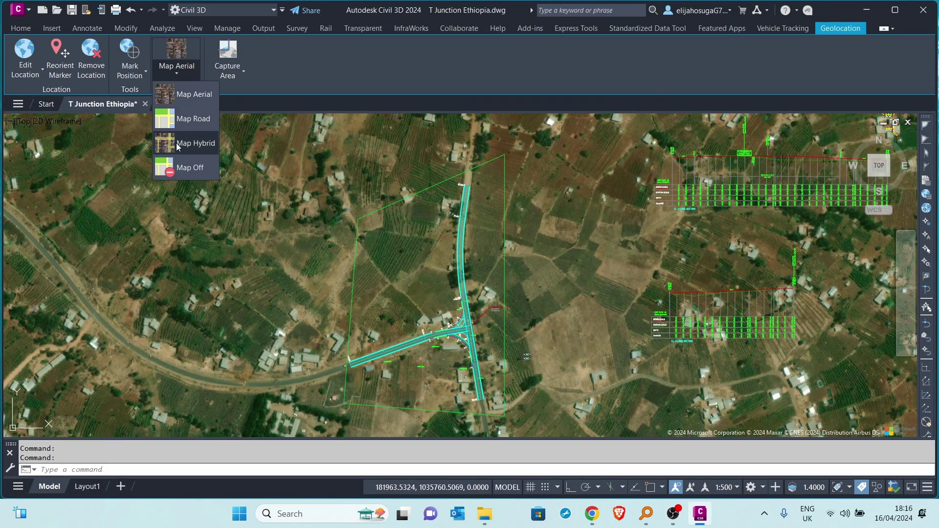
pyautogui.click(185, 169)
pyautogui.scroll(-2, 314, 201)
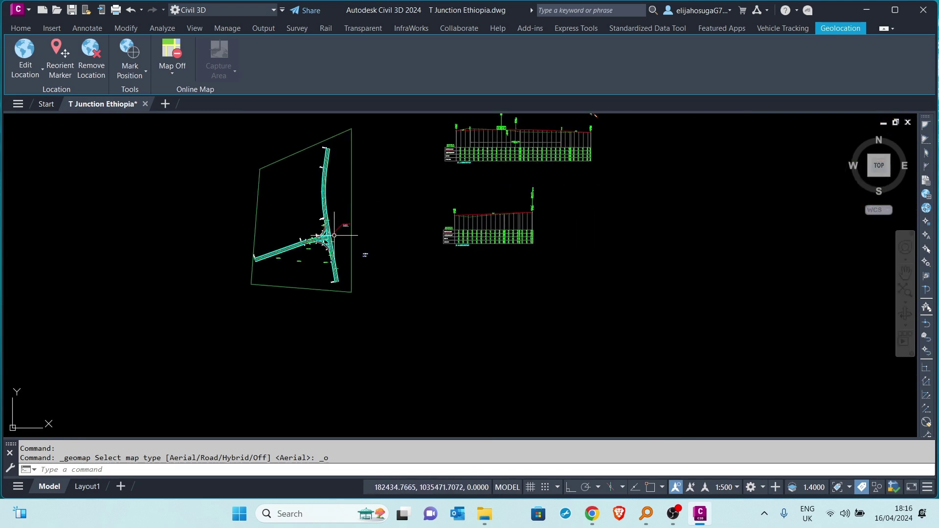
pyautogui.scroll(5, 334, 235)
pyautogui.scroll(-4, 313, 259)
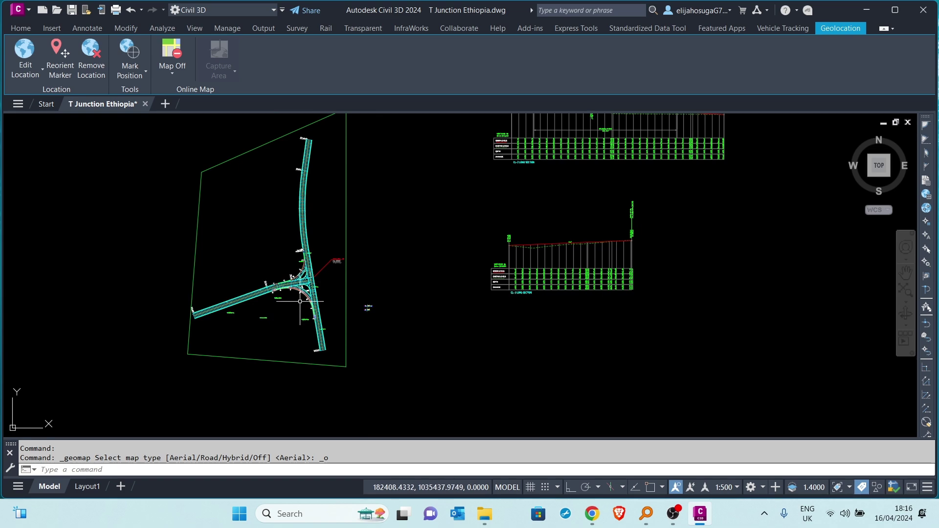
pyautogui.scroll(4, 300, 301)
pyautogui.scroll(-4, 252, 239)
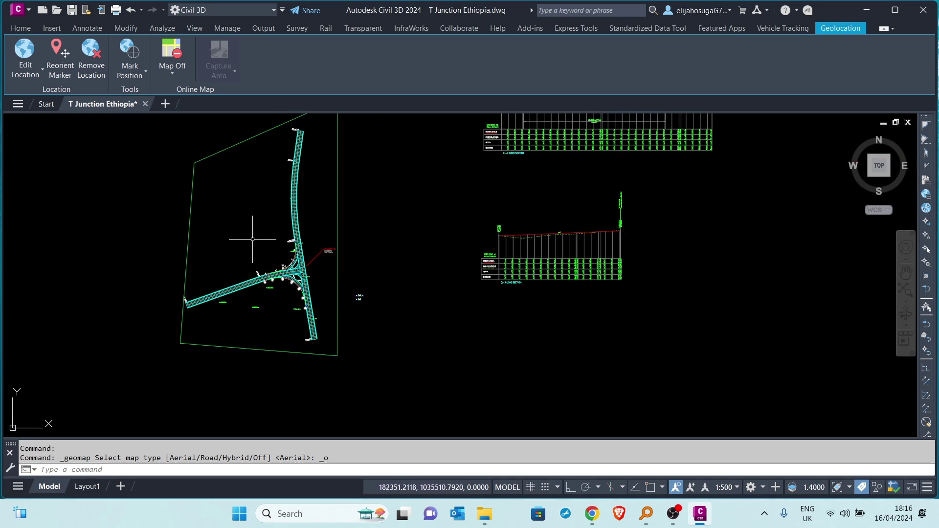
pyautogui.scroll(-1, 398, 321)
pyautogui.scroll(-3, 461, 258)
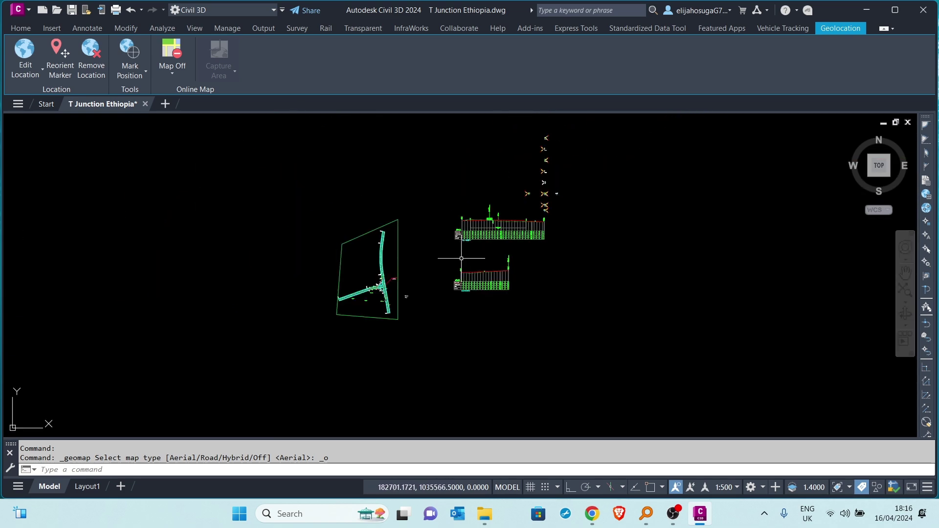
pyautogui.scroll(4, 362, 270)
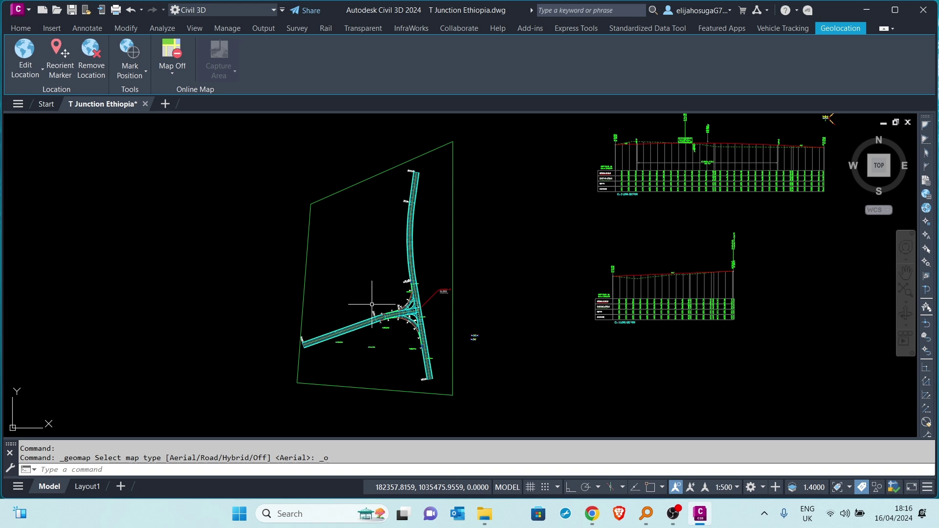
# - Create a new blank drawing, Drawing2, and pan around it
pyautogui.click(166, 104)
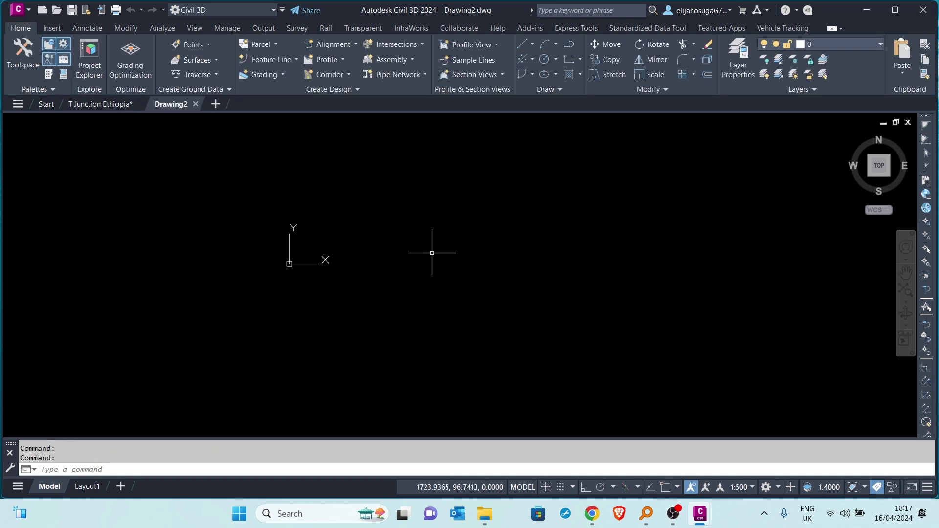
pyautogui.moveTo(432, 251); pyautogui.dragTo(375, 300, button='middle')
pyautogui.moveTo(545, 214)
pyautogui.mouseDown(button='middle')
pyautogui.moveTo(507, 247)
pyautogui.moveTo(450, 260)
pyautogui.mouseUp(button='middle')
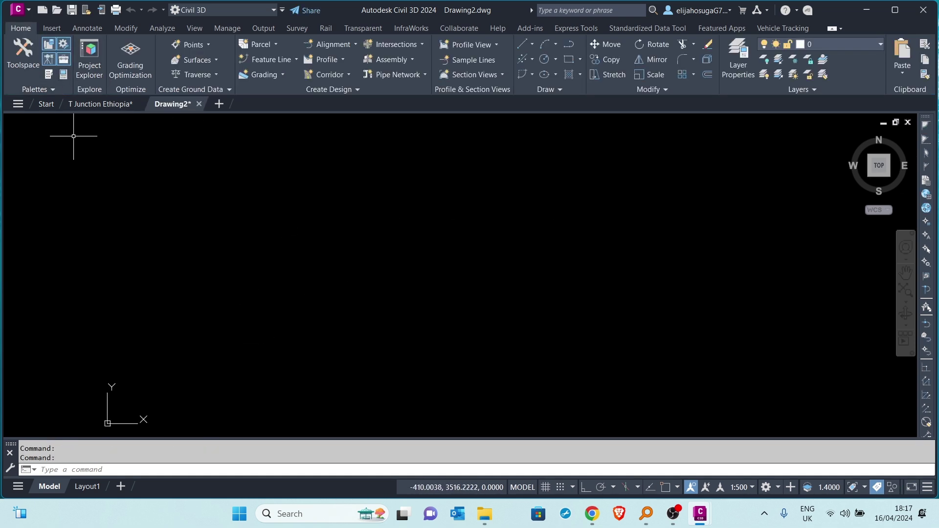
# - Return to T Junction Ethiopia, re-centre on the junction, and toggle Drawing2 briefly
pyautogui.click(94, 106)
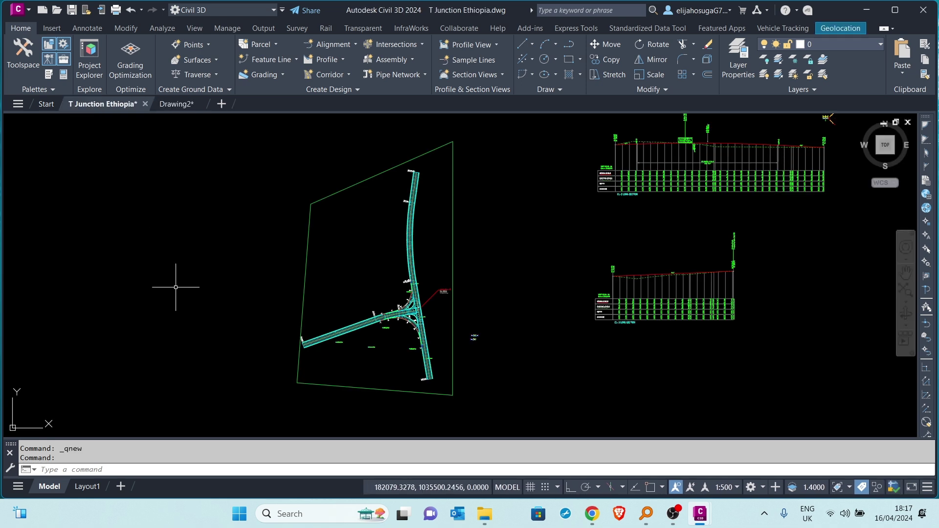
pyautogui.moveTo(418, 285); pyautogui.dragTo(308, 236, button='middle')
pyautogui.scroll(4, 308, 236)
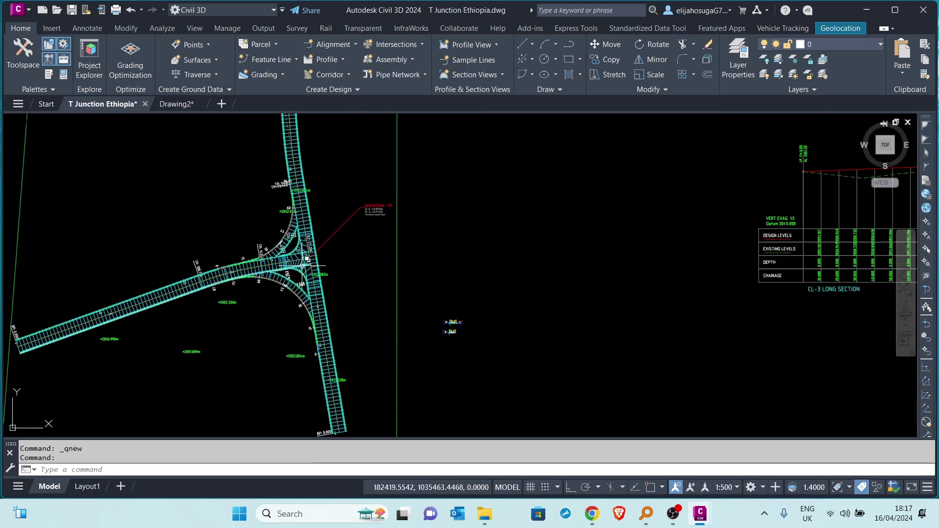
pyautogui.scroll(3, 314, 315)
pyautogui.scroll(-6, 341, 301)
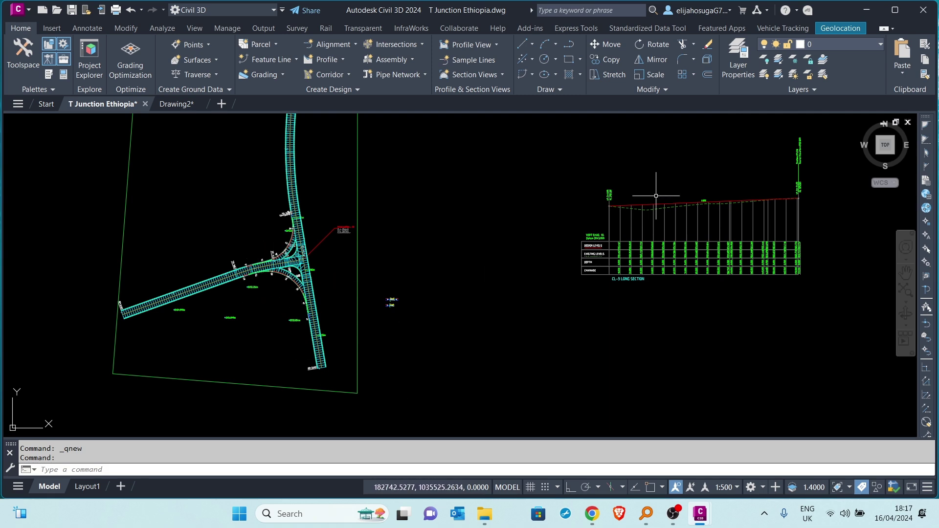
pyautogui.scroll(-4, 444, 266)
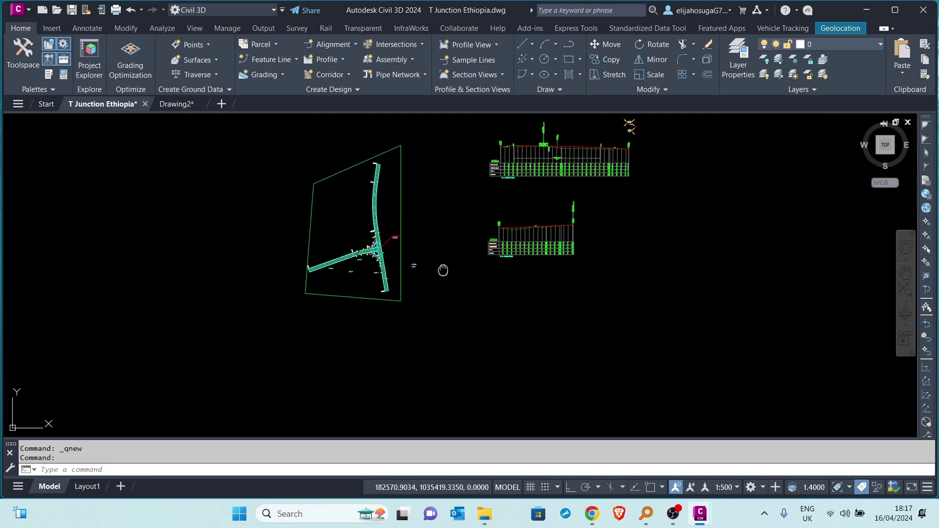
pyautogui.click(178, 105)
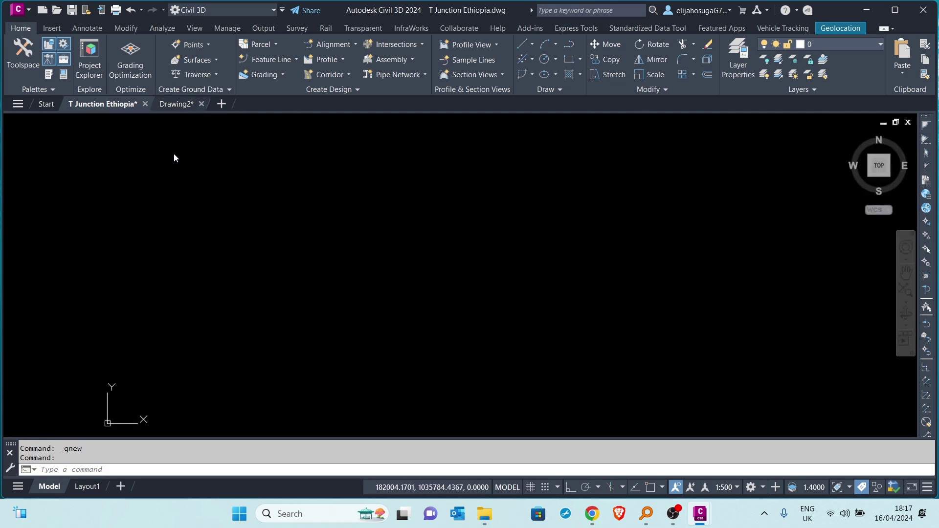
pyautogui.click(120, 104)
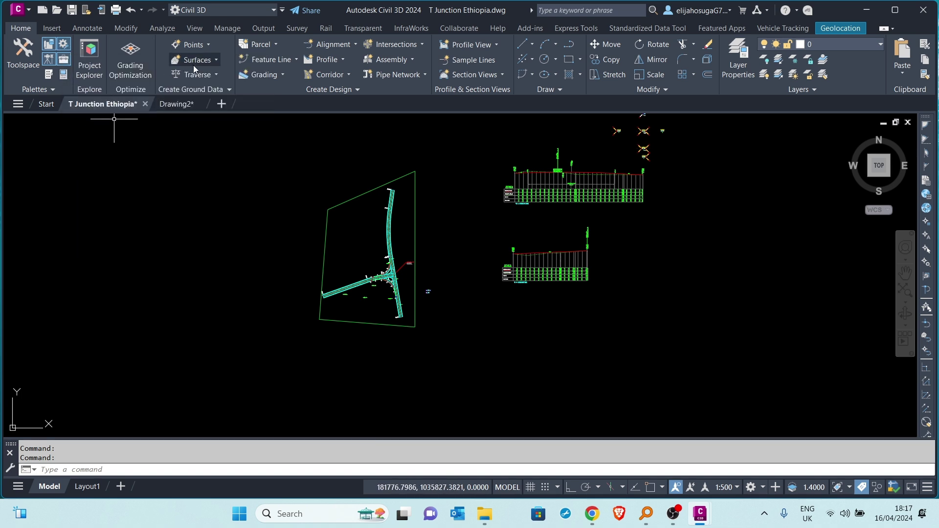
# - Show the Prospector tree of the T Junction Ethiopia drawing
pyautogui.click(226, 29)
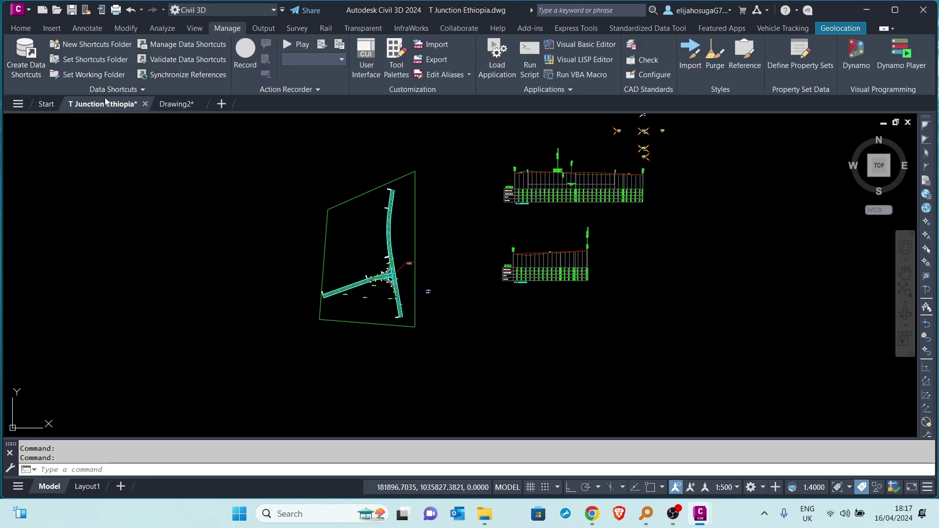
pyautogui.click(22, 28)
pyautogui.click(30, 61)
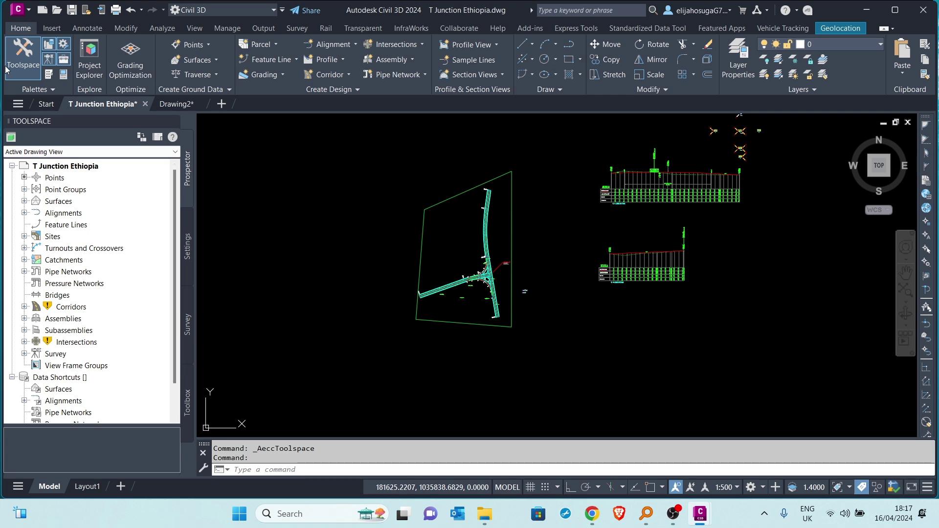
pyautogui.scroll(3, 465, 293)
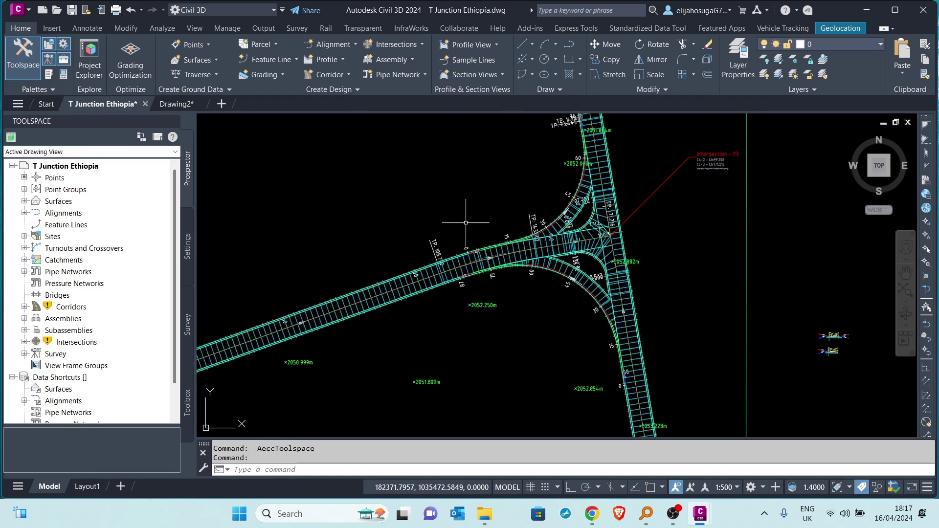
pyautogui.scroll(-4, 465, 209)
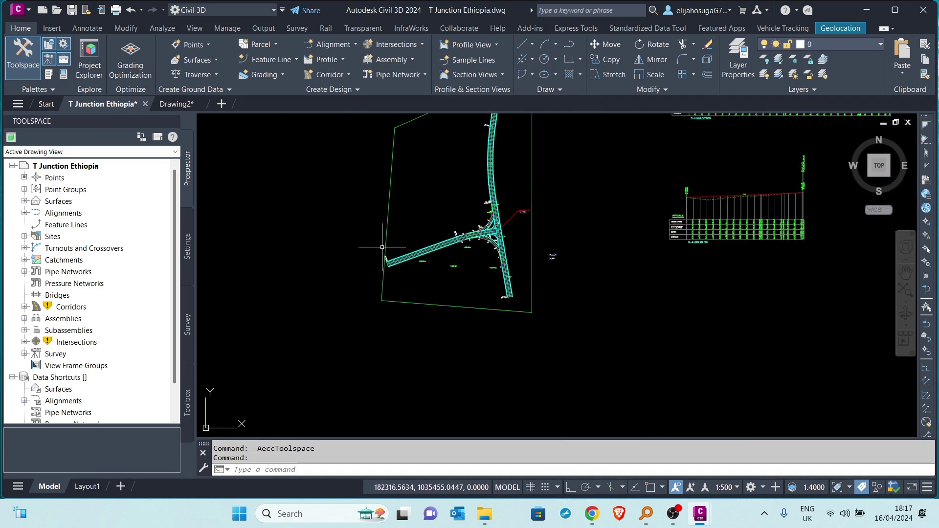
# - Rebuild all corridors from the Prospector Corridors collection
pyautogui.click(67, 306)
pyautogui.rightClick(71, 305)
pyautogui.click(102, 325)
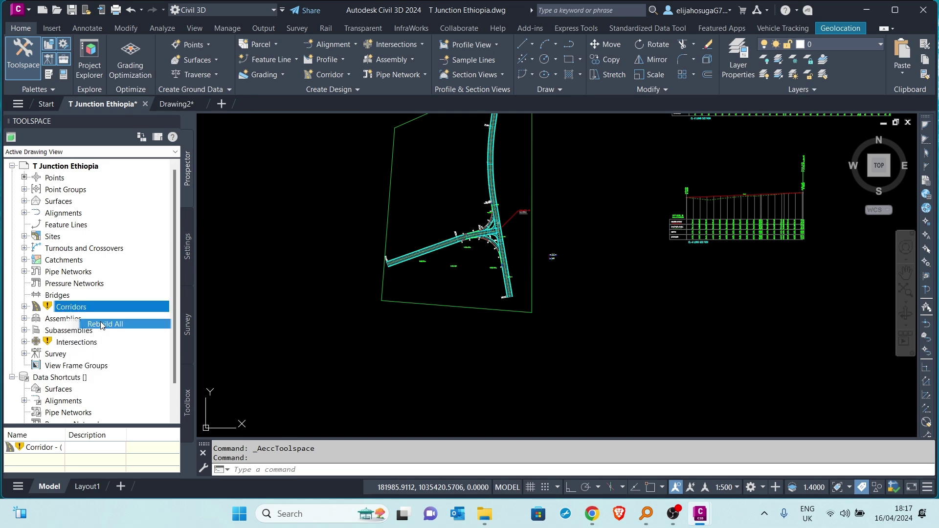
pyautogui.click(102, 325)
pyautogui.scroll(5, 493, 215)
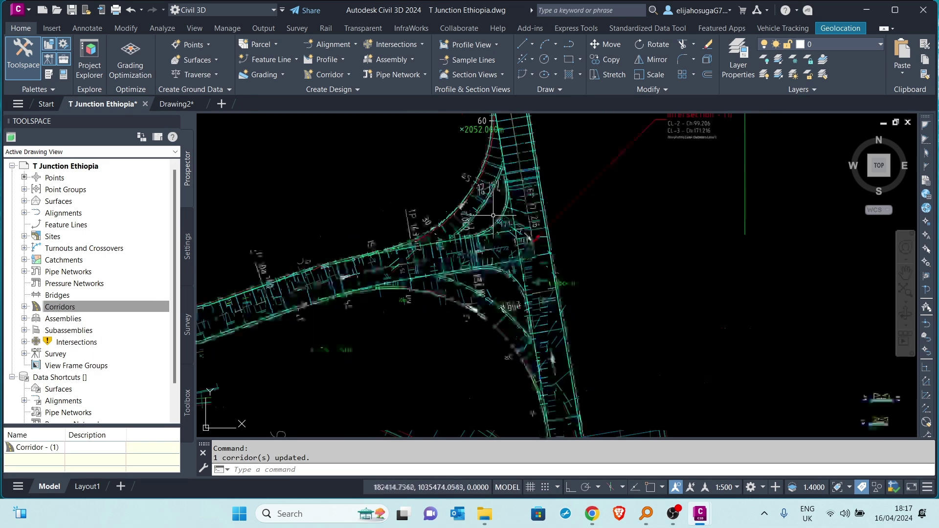
pyautogui.scroll(-5, 492, 215)
pyautogui.scroll(-3, 449, 313)
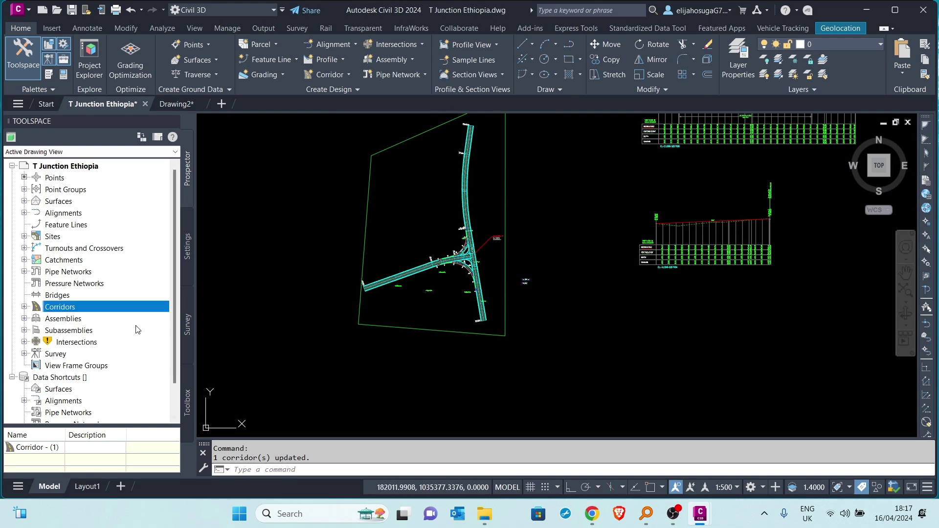
# - Switch briefly to Drawing2 and back to T Junction Ethiopia
pyautogui.click(179, 104)
pyautogui.click(109, 104)
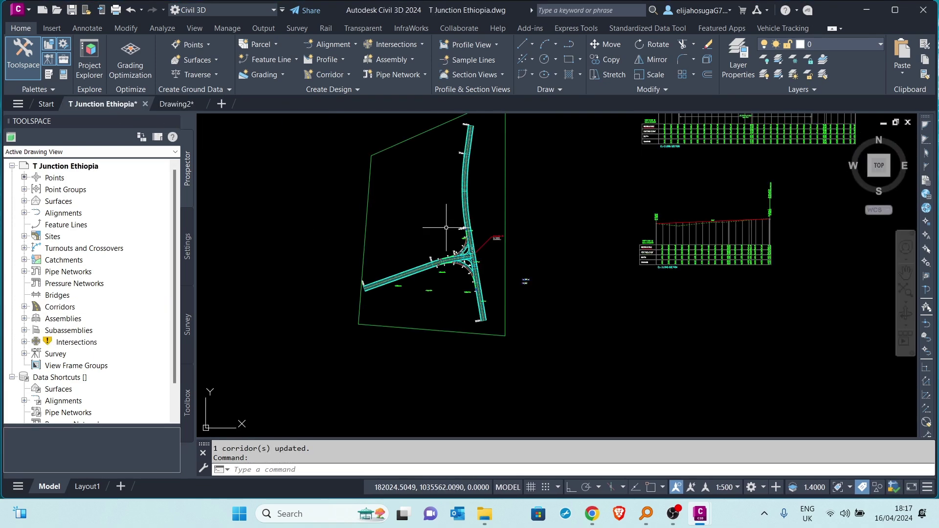
pyautogui.scroll(4, 446, 228)
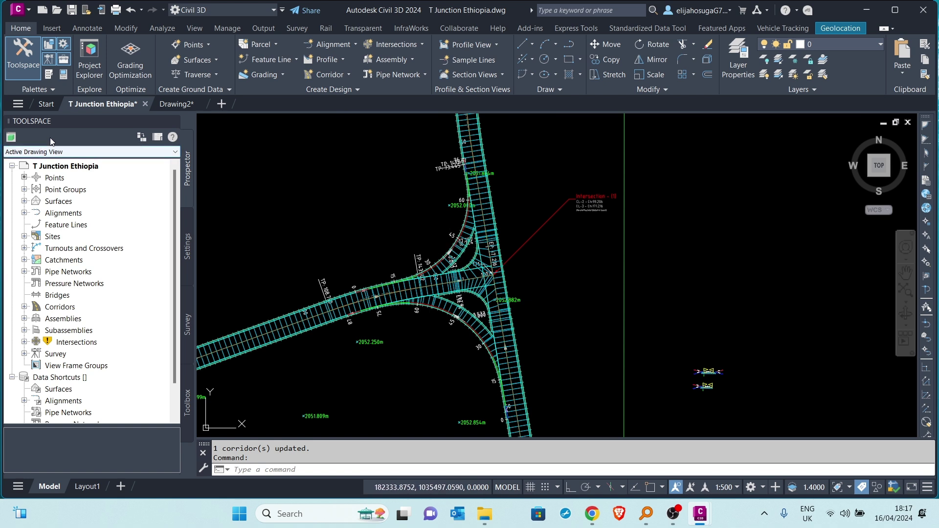
pyautogui.scroll(-1, 81, 281)
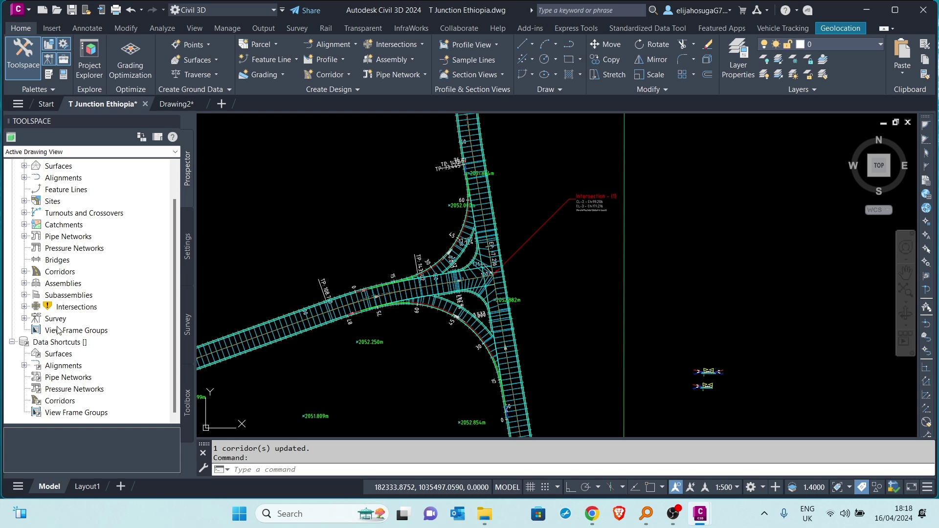
pyautogui.scroll(1, 61, 350)
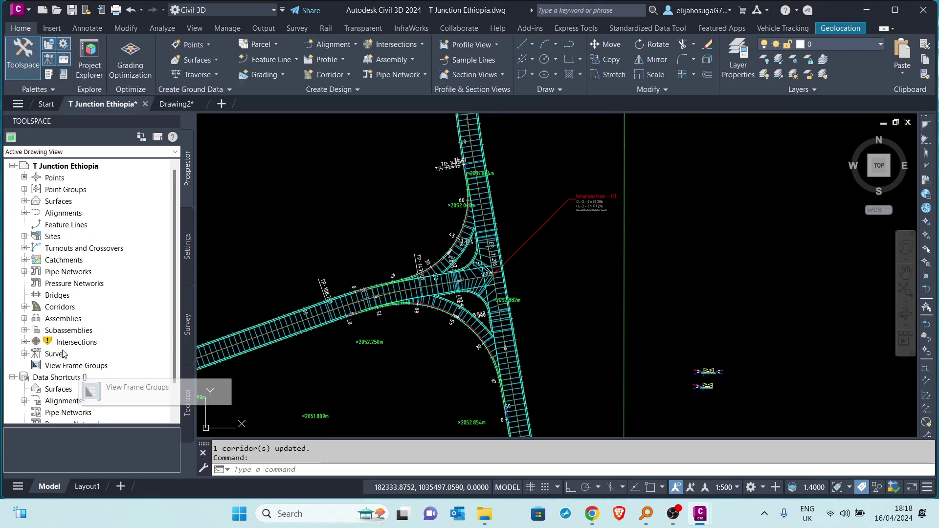
pyautogui.scroll(-1, 64, 353)
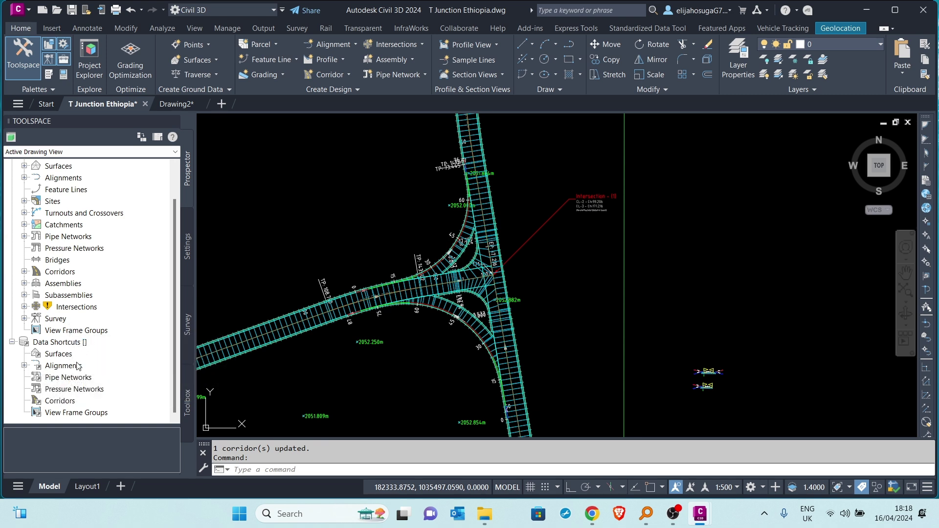
pyautogui.click(24, 365)
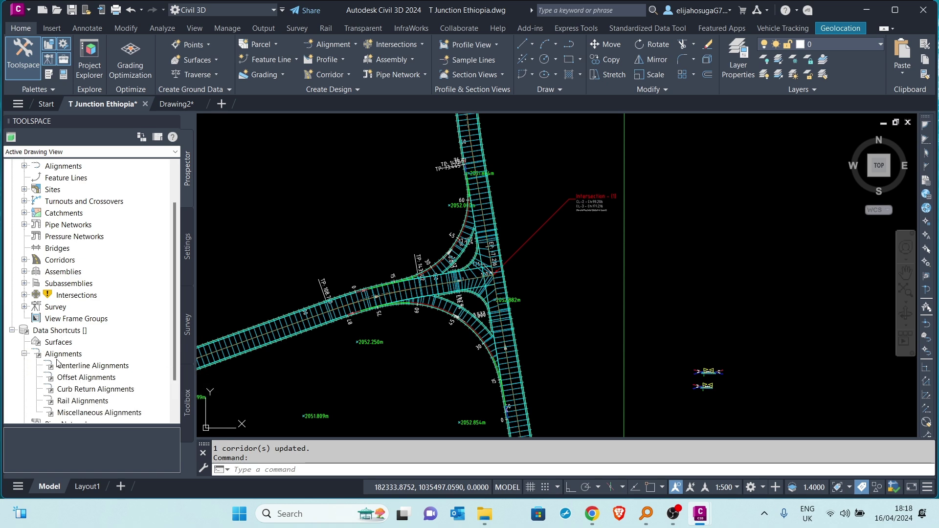
pyautogui.scroll(-2, 78, 357)
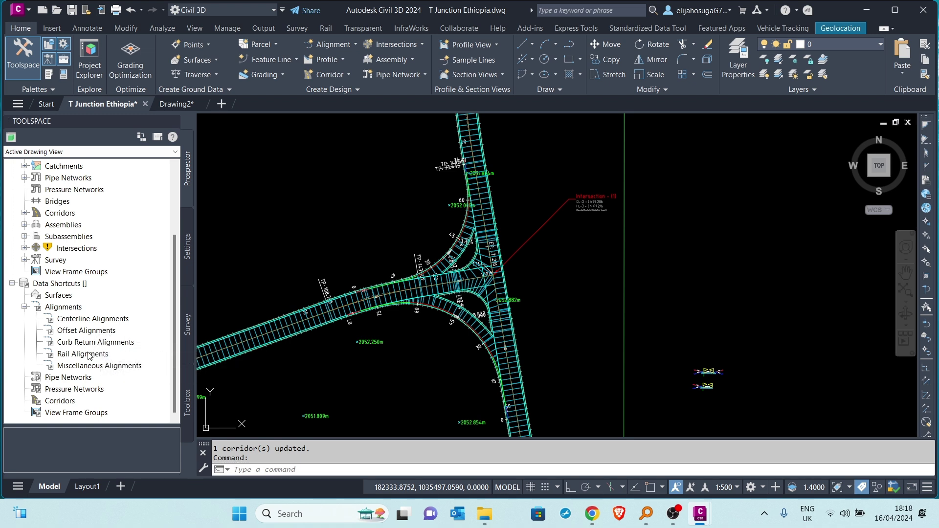
pyautogui.click(24, 308)
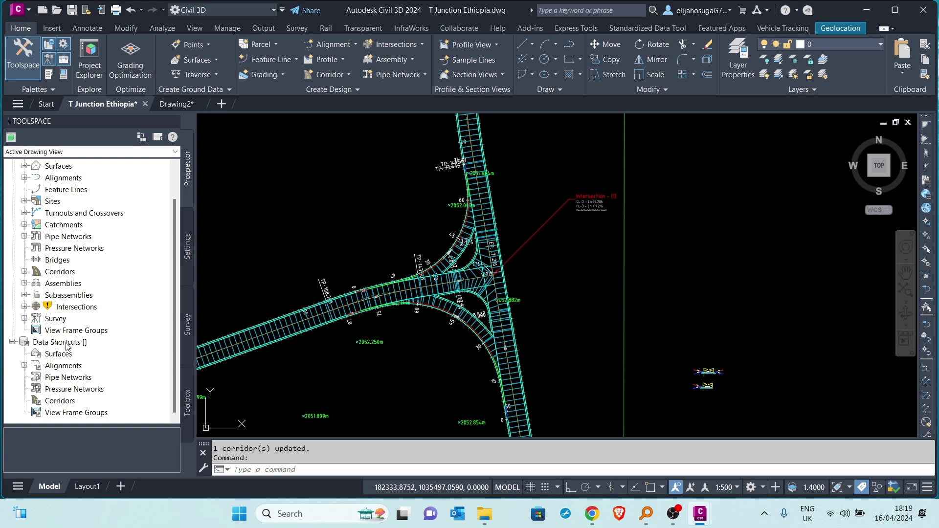
pyautogui.click(47, 344)
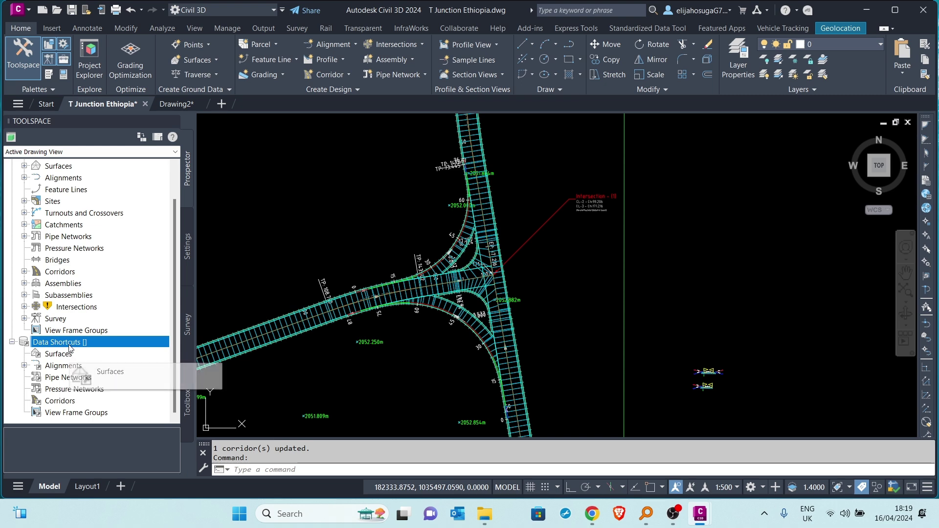
# - Set the data shortcuts working folder to Public Documents\Autodesk\Civil 3D Projects
pyautogui.rightClick(69, 343)
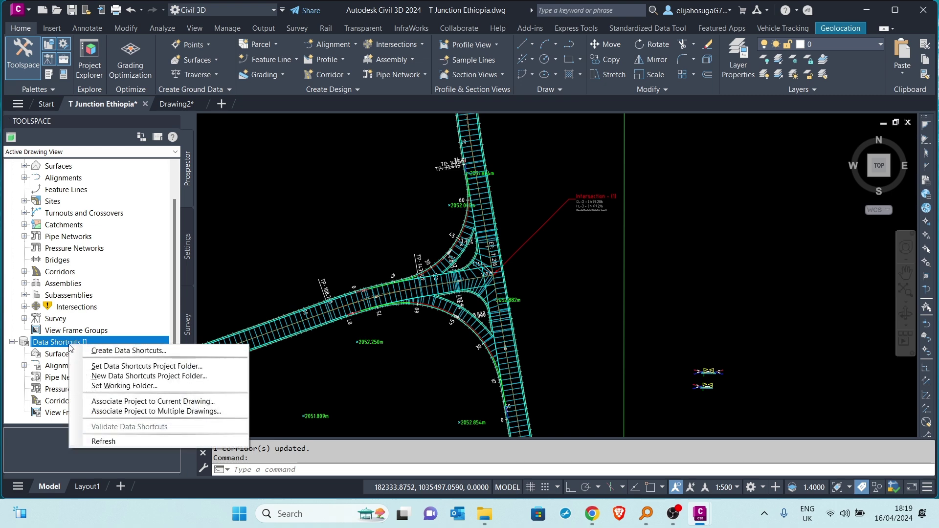
pyautogui.click(129, 386)
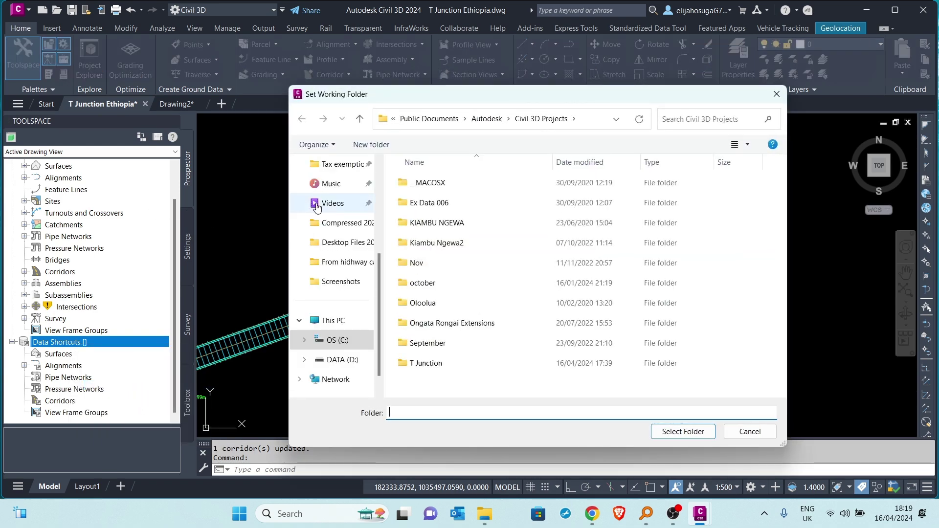
pyautogui.click(494, 118)
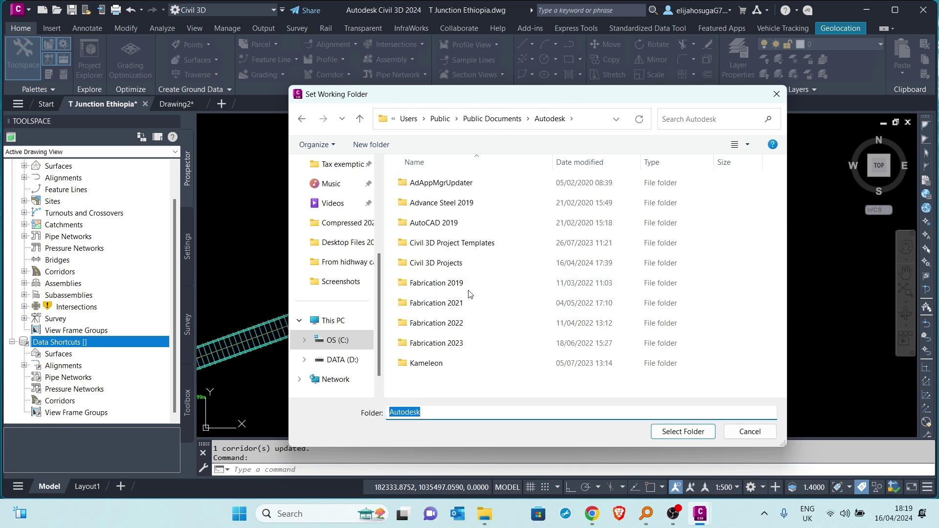
pyautogui.click(431, 263)
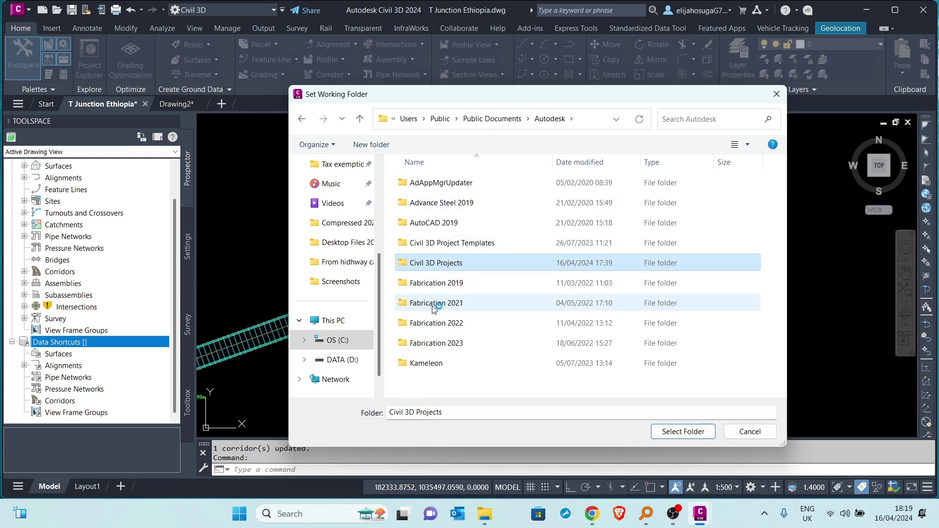
pyautogui.doubleClick(437, 264)
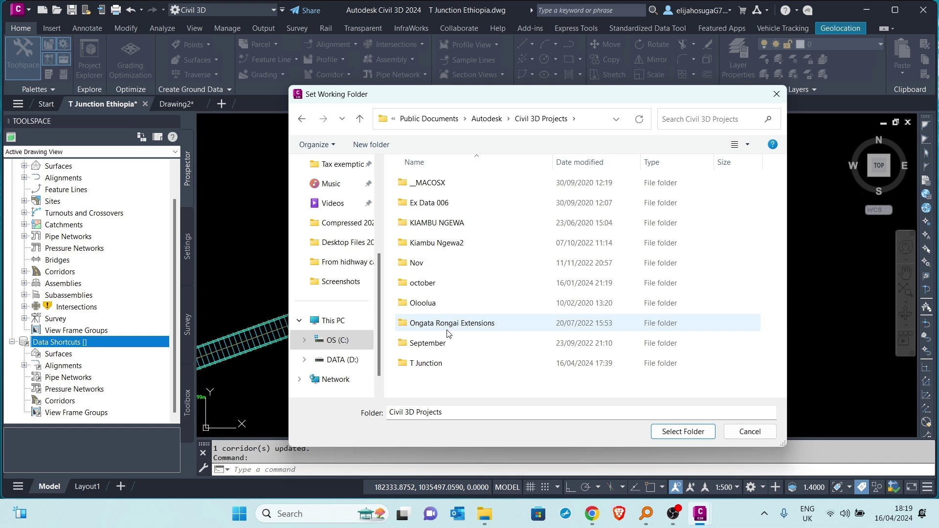
pyautogui.click(493, 120)
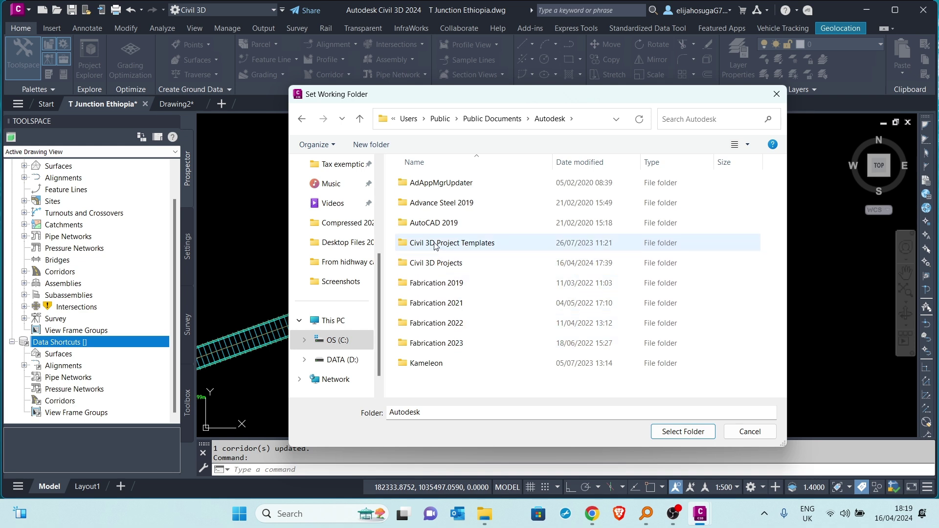
pyautogui.click(433, 268)
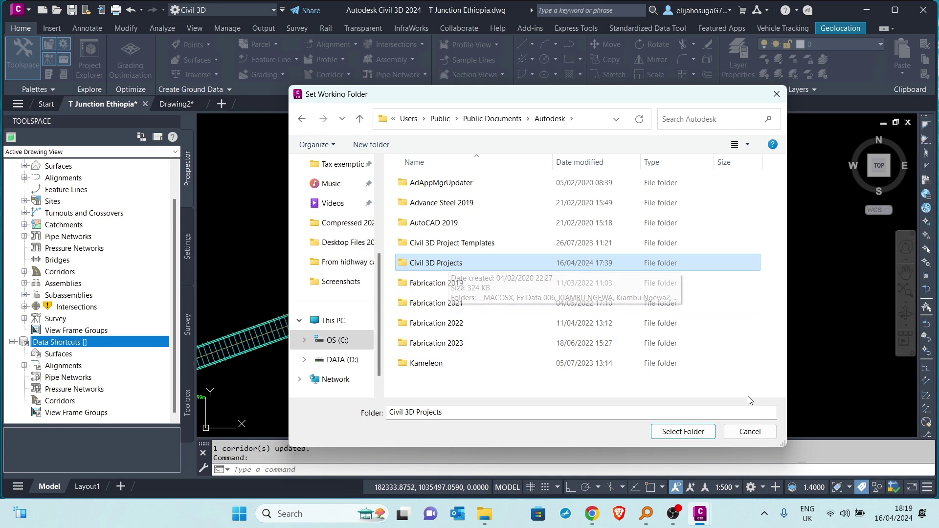
pyautogui.click(694, 437)
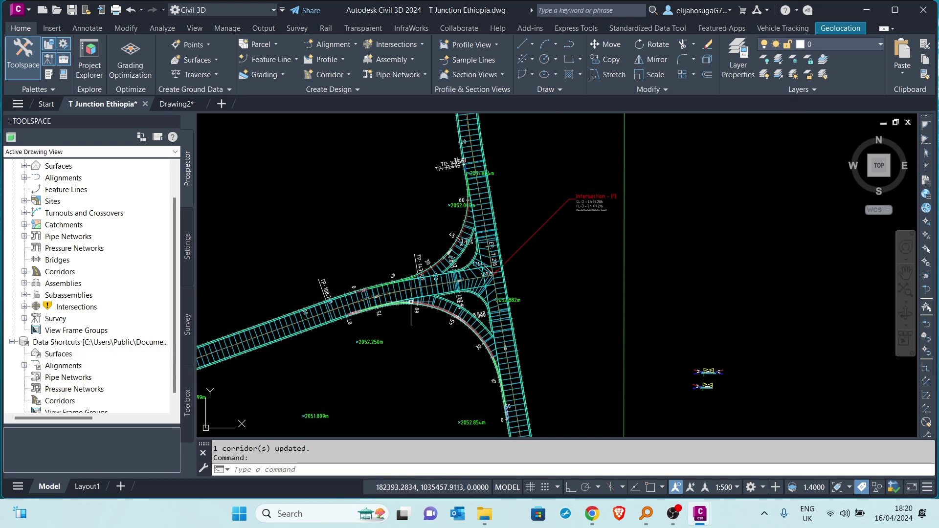
# - Set T Junction as the data shortcuts project folder and check its path
pyautogui.click(74, 343)
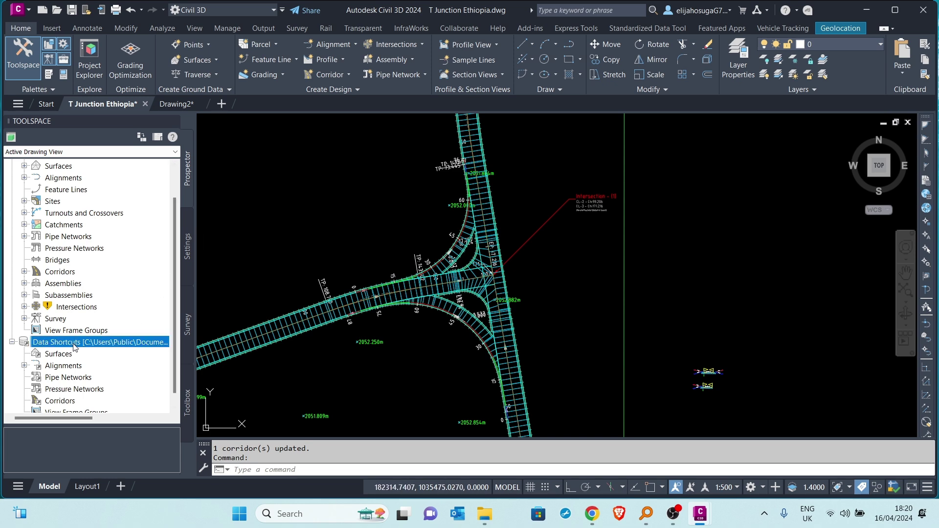
pyautogui.rightClick(75, 346)
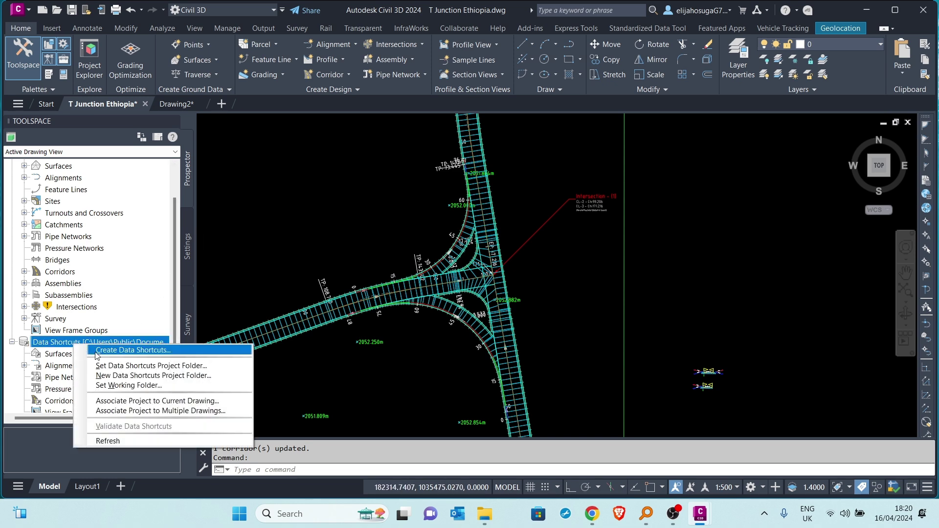
pyautogui.click(129, 369)
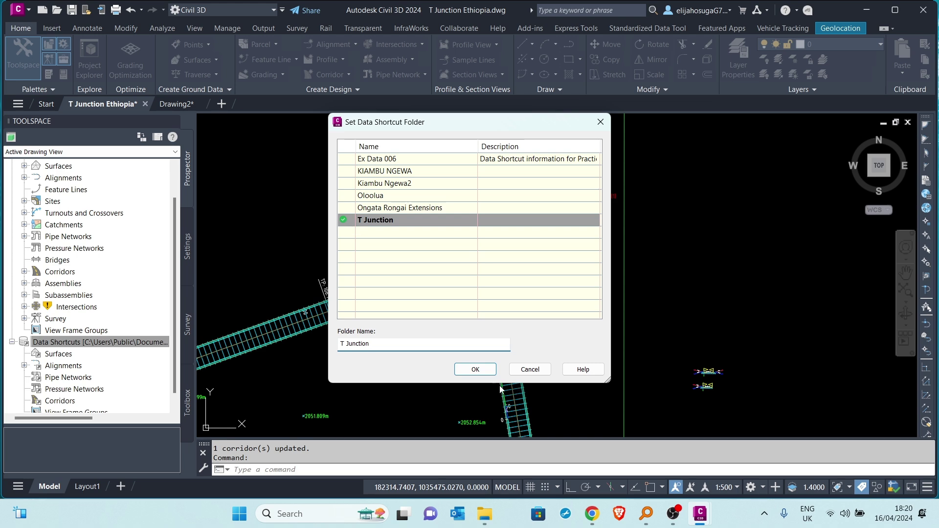
pyautogui.click(476, 370)
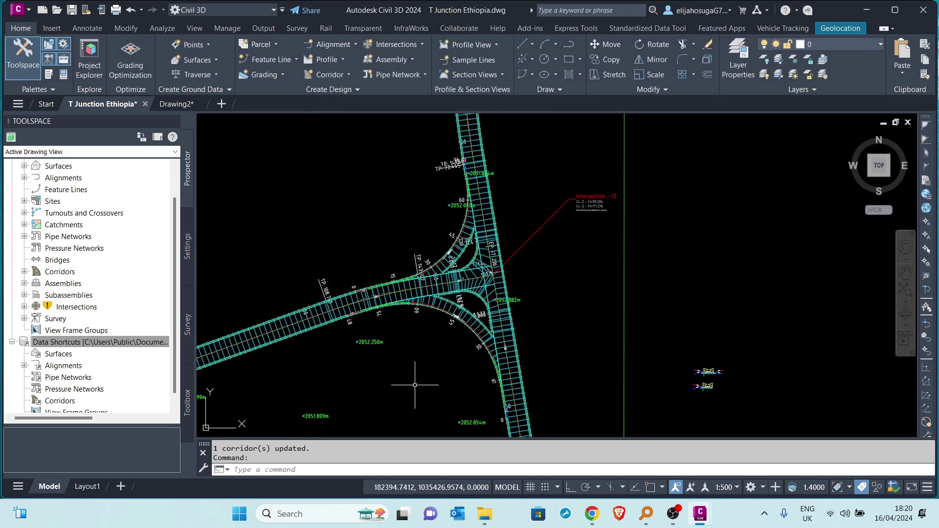
pyautogui.click(102, 343)
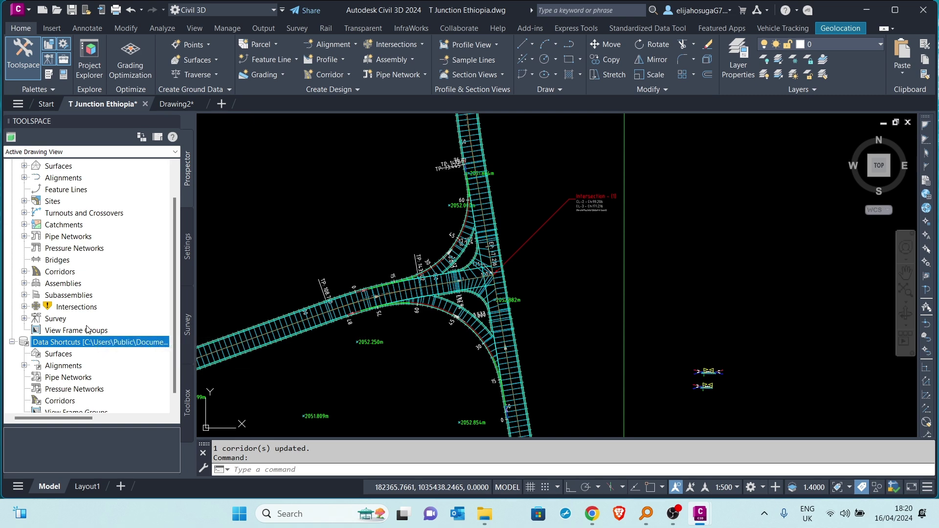
pyautogui.scroll(-2, 269, 284)
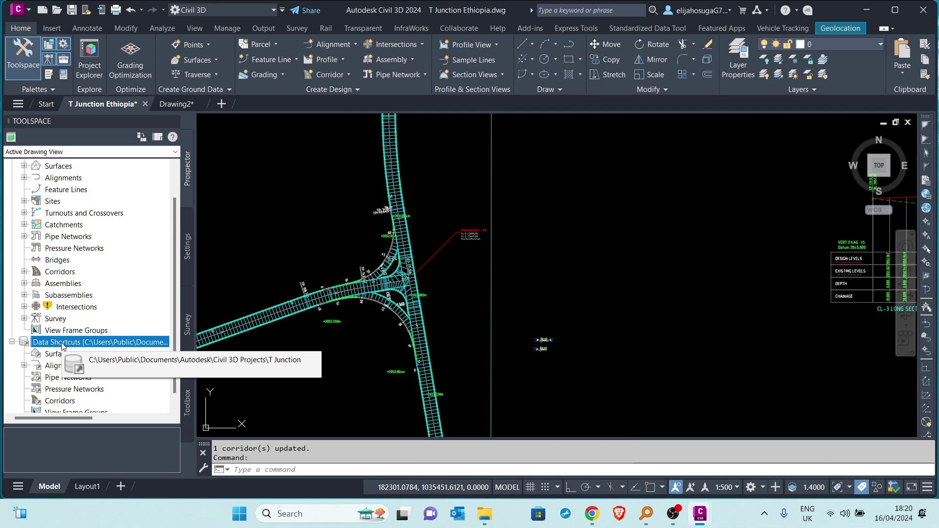
# - Start Create Data Shortcuts and review the list of shareable objects
pyautogui.rightClick(63, 345)
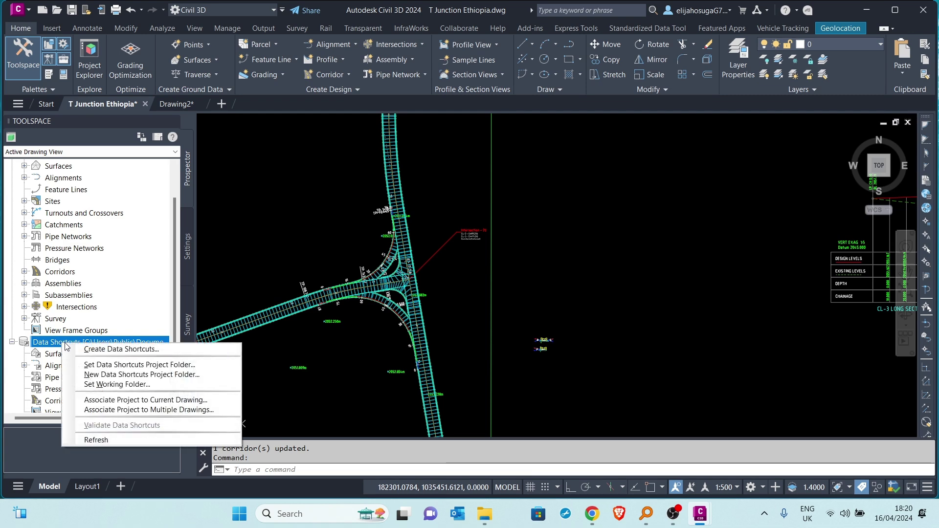
pyautogui.click(119, 350)
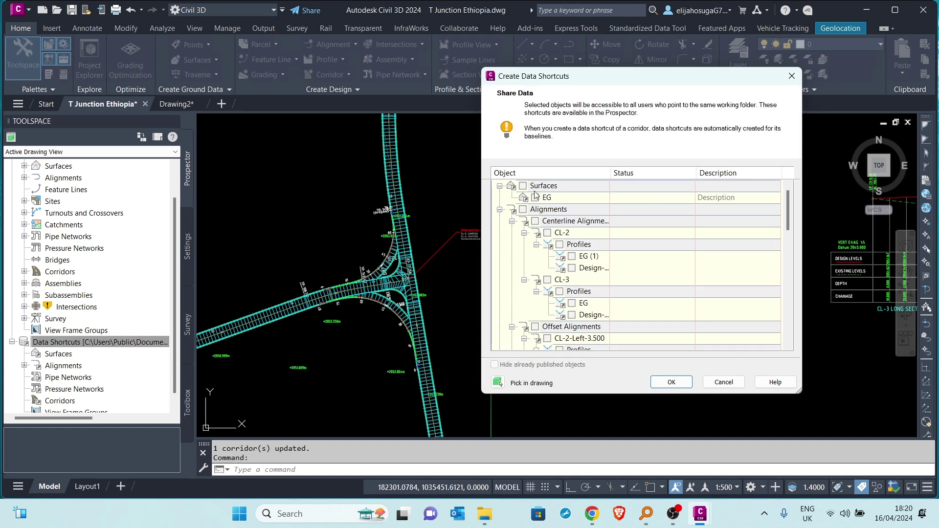
pyautogui.scroll(-15, 562, 232)
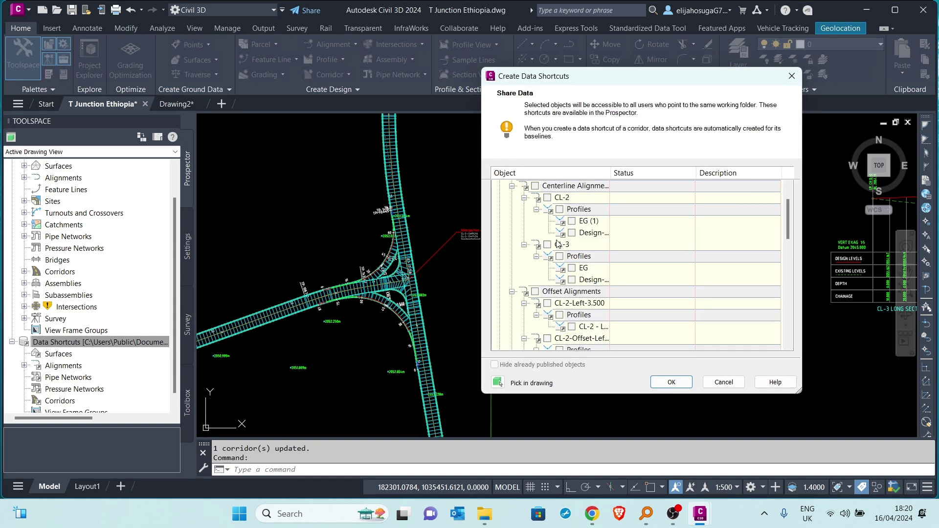
pyautogui.scroll(15, 538, 258)
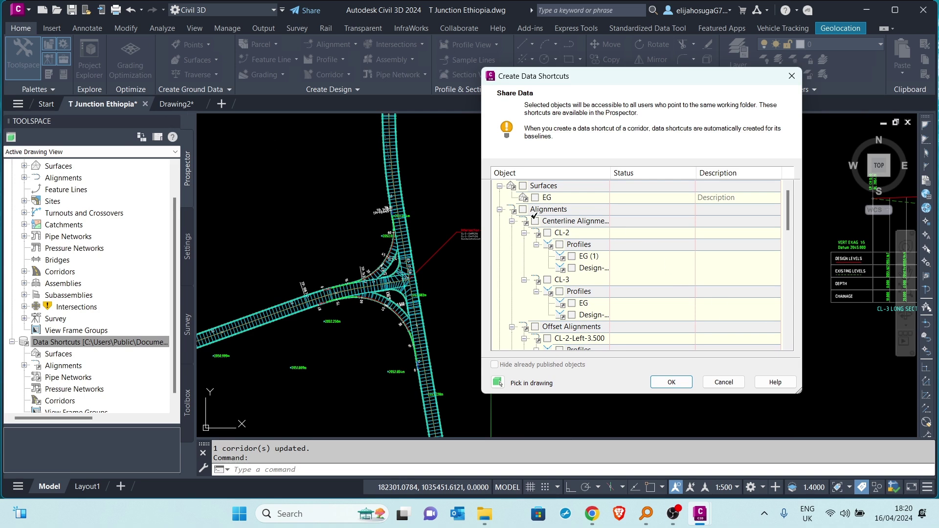
pyautogui.scroll(-3, 556, 231)
pyautogui.scroll(-8, 557, 244)
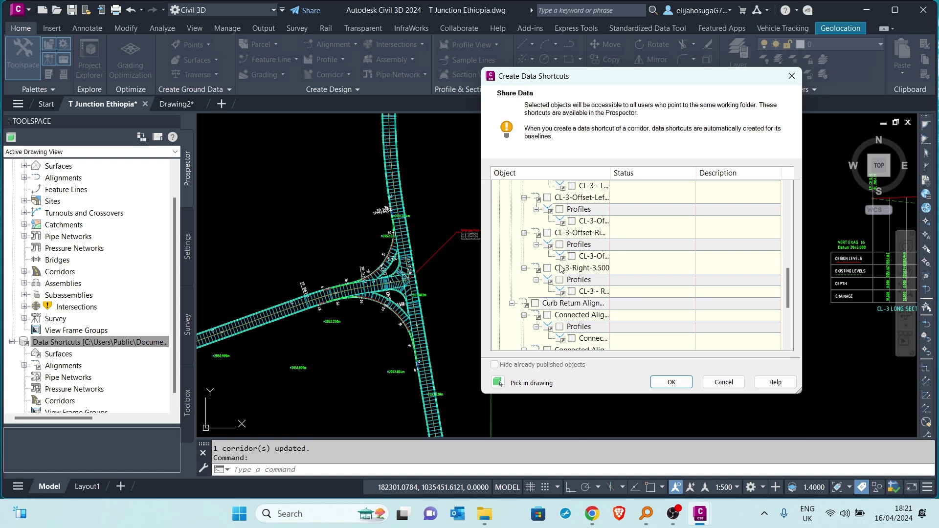
pyautogui.scroll(-4, 561, 268)
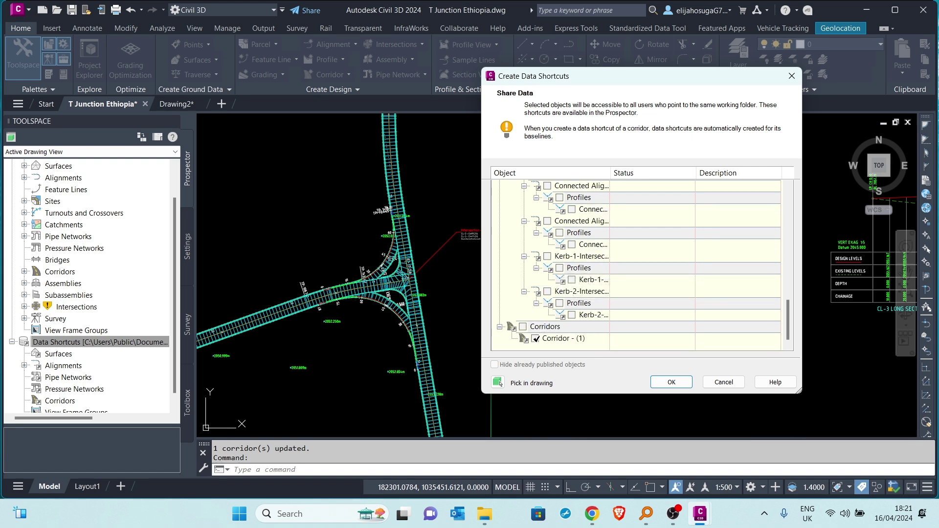
pyautogui.scroll(15, 527, 246)
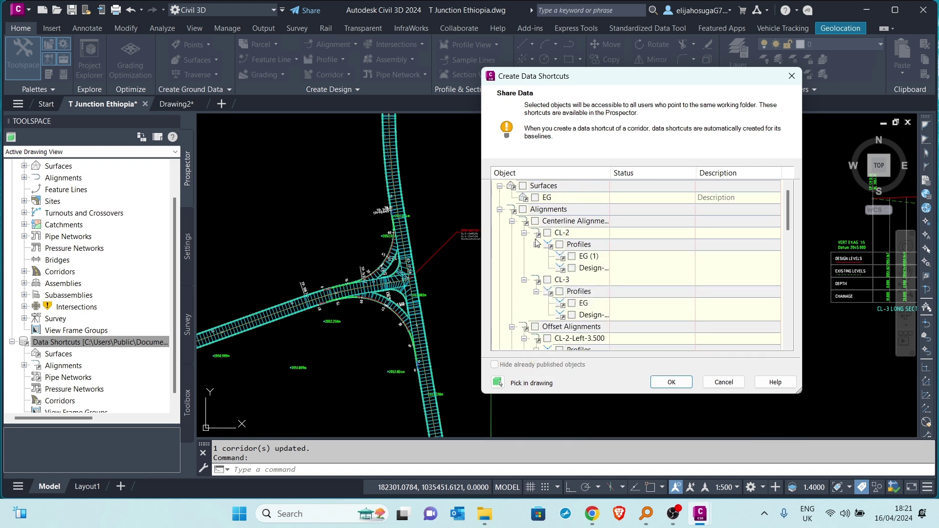
# - Share the EG surface, all alignments with profiles, and the corridor as data shortcuts
pyautogui.click(522, 186)
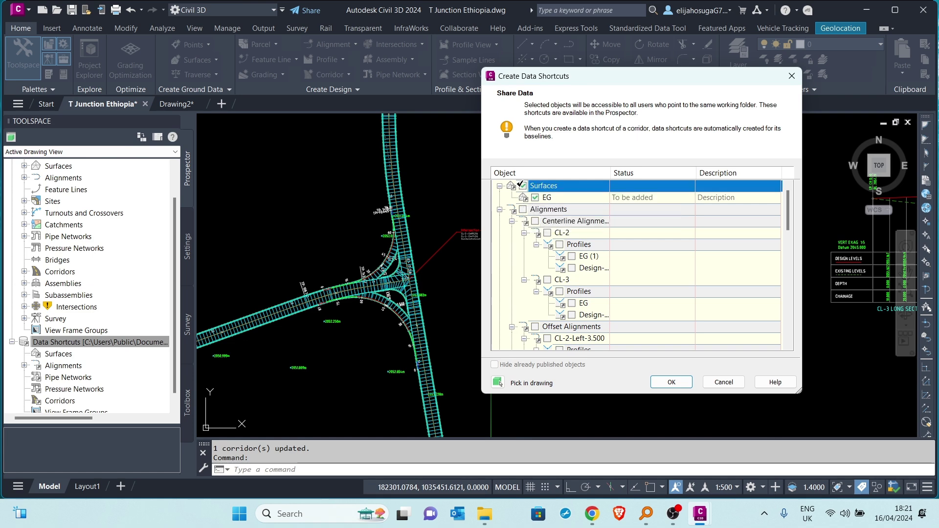
pyautogui.click(521, 209)
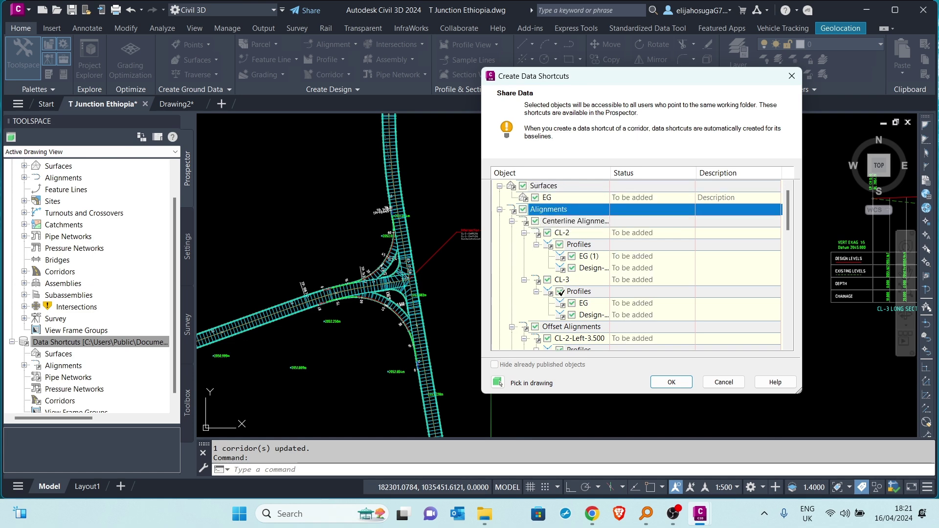
pyautogui.scroll(-15, 561, 292)
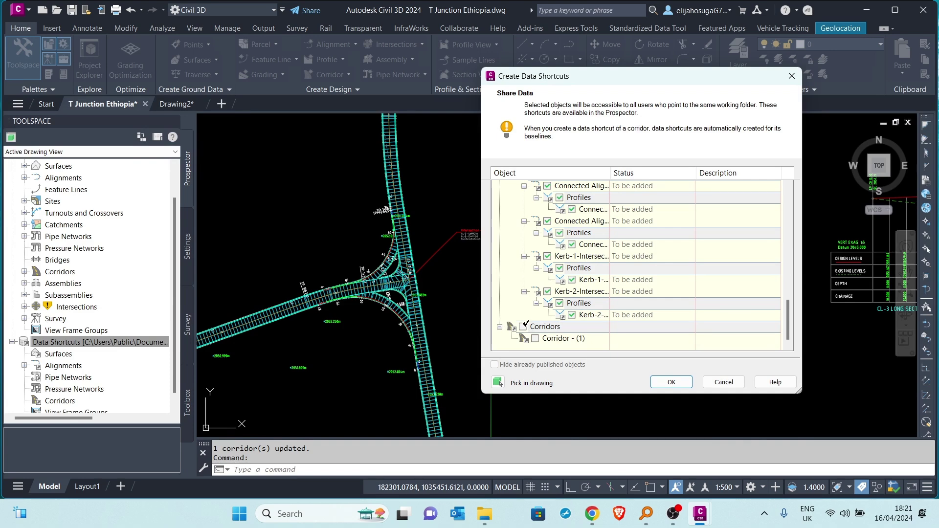
pyautogui.click(523, 326)
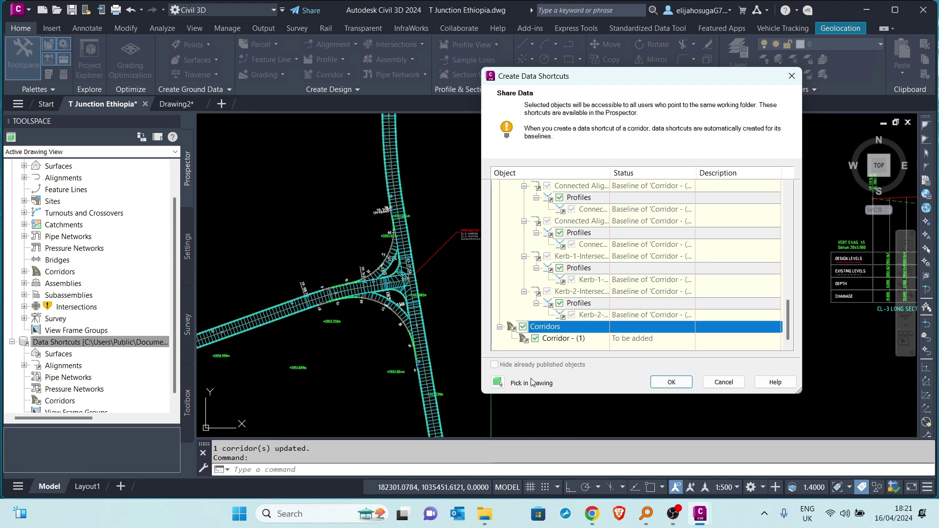
pyautogui.click(497, 383)
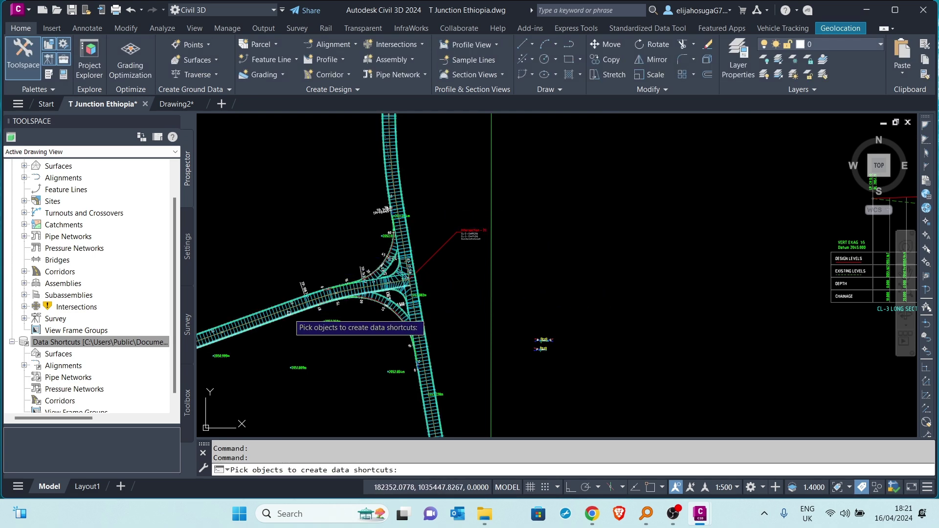
pyautogui.press('Escape')
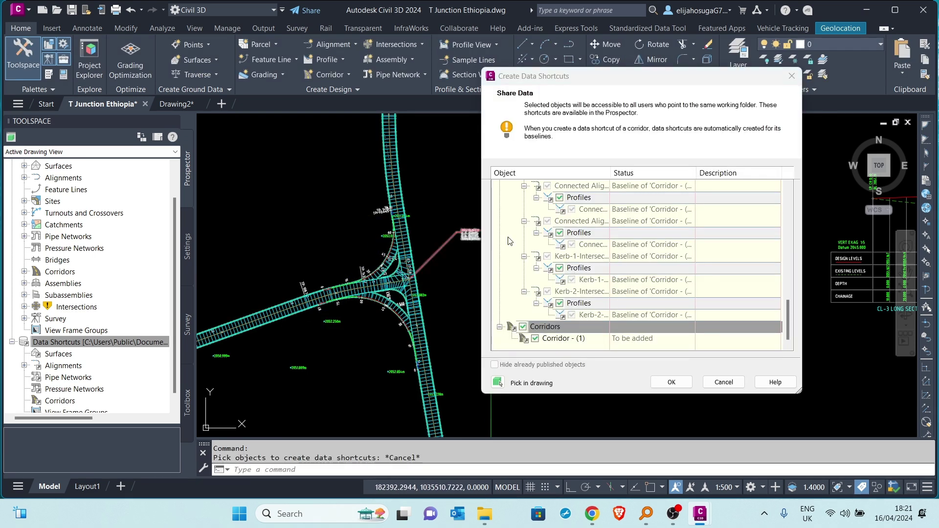
pyautogui.click(682, 384)
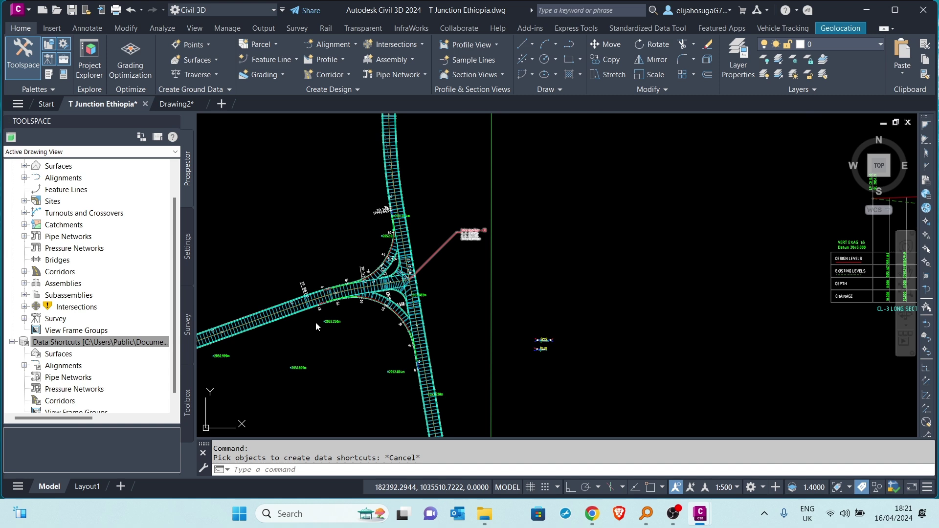
pyautogui.click(24, 344)
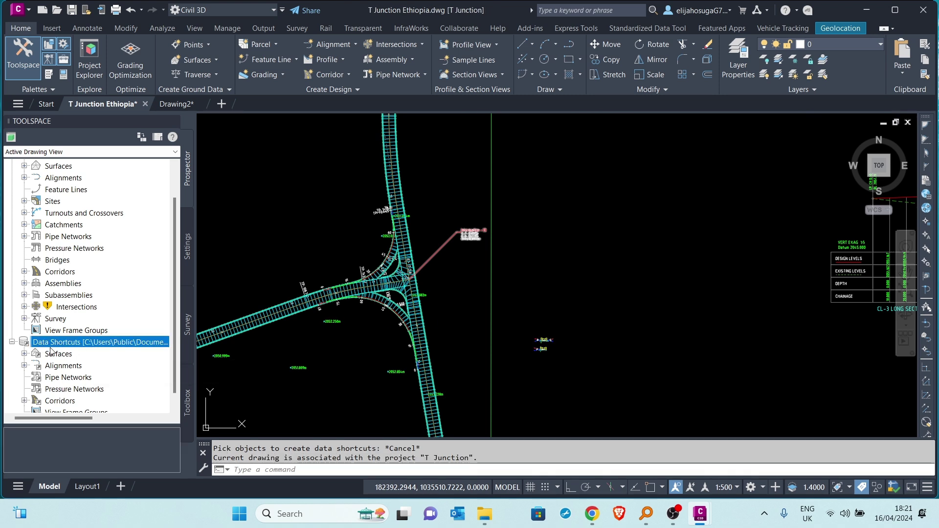
# - Check EG under the project's shared Surfaces and the drawing's Surfaces, then switch to Drawing2
pyautogui.click(24, 354)
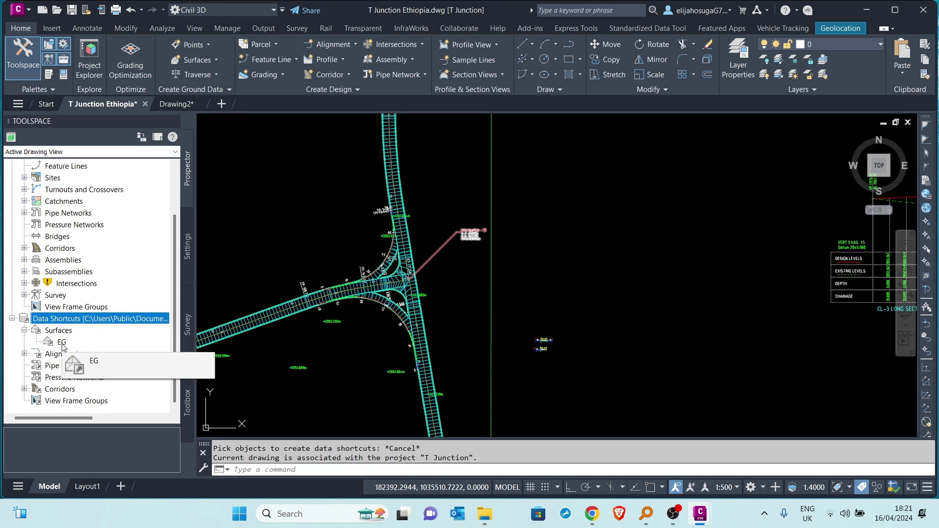
pyautogui.scroll(2, 47, 293)
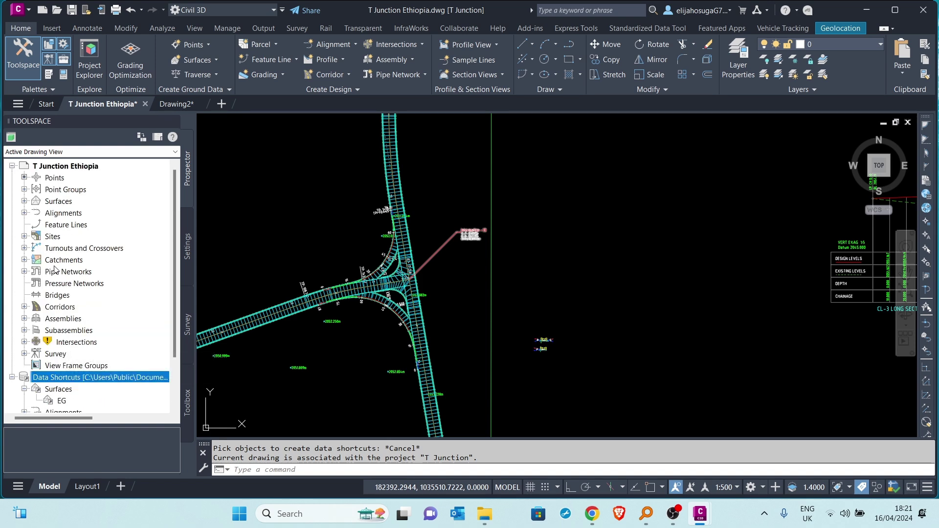
pyautogui.click(23, 201)
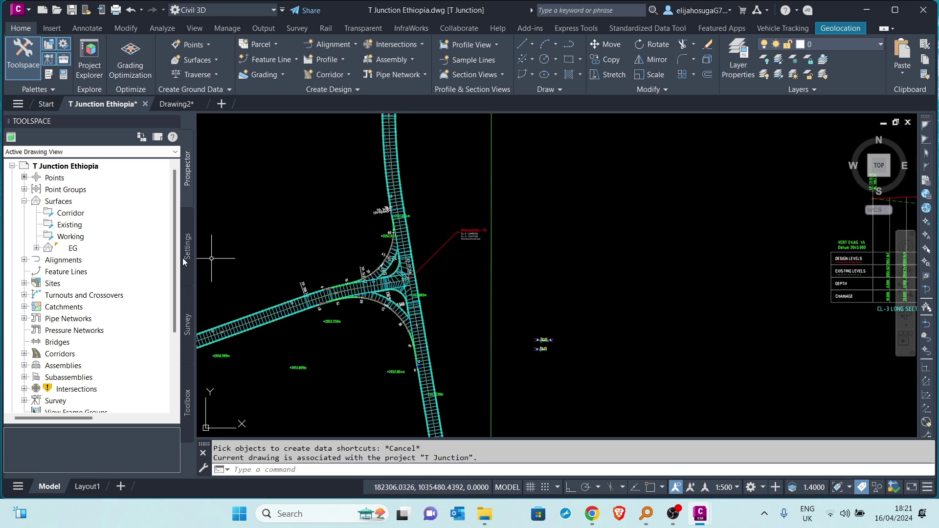
pyautogui.click(175, 104)
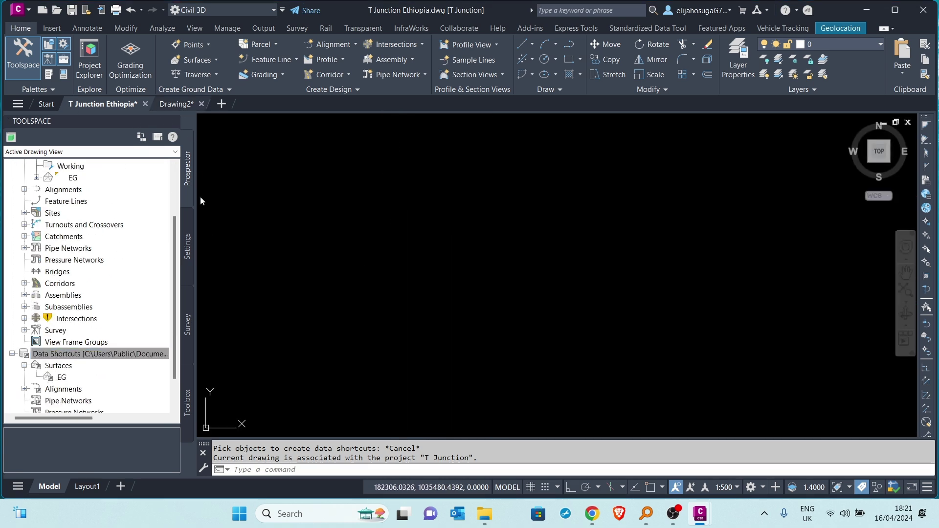
pyautogui.scroll(-2, 82, 306)
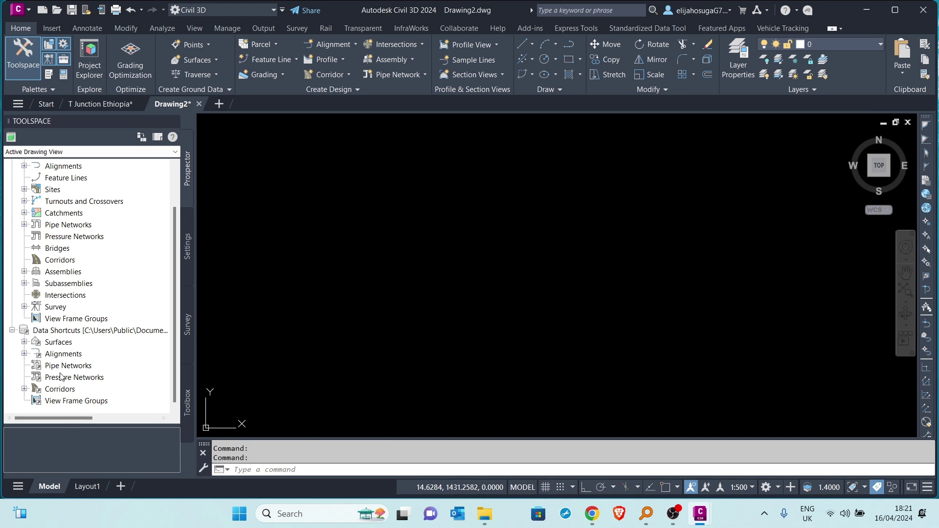
# - Expand Data Shortcuts > Surfaces in Drawing2 and right-click the shared EG surface
pyautogui.click(24, 341)
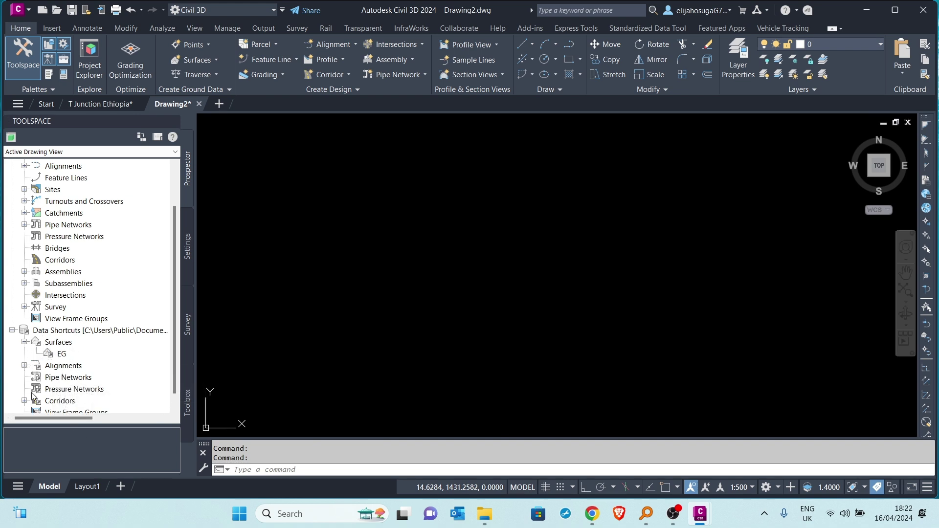
pyautogui.click(61, 355)
pyautogui.rightClick(81, 360)
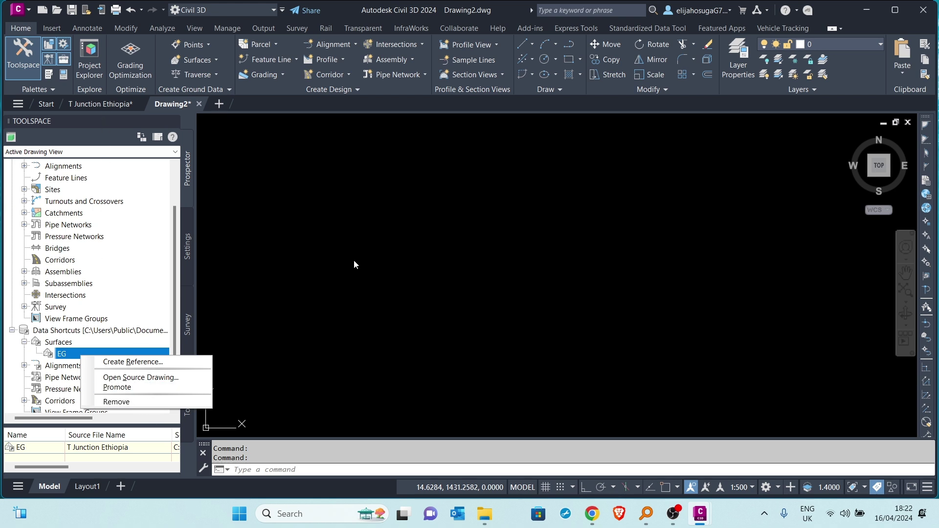
# - Create a surface reference named EG with the ANZ_Conts (.5m) style in Drawing2
pyautogui.click(118, 367)
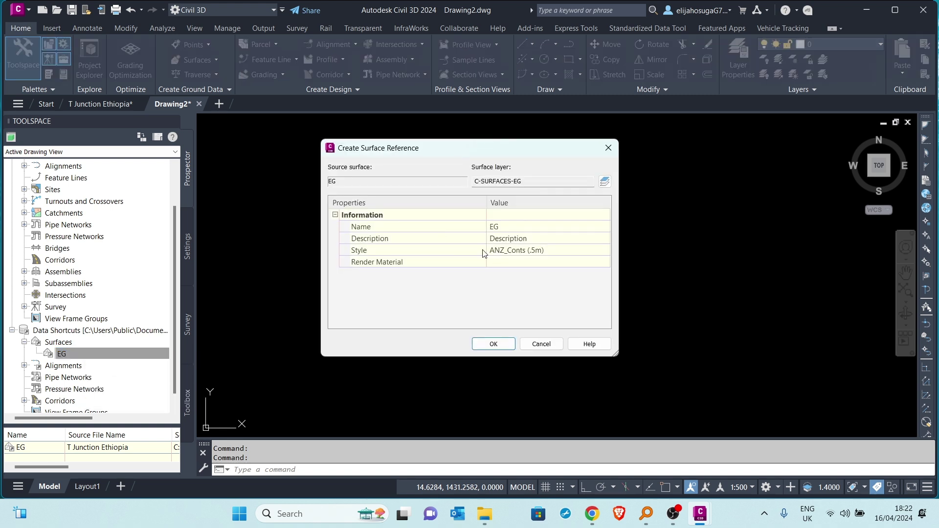
pyautogui.click(520, 228)
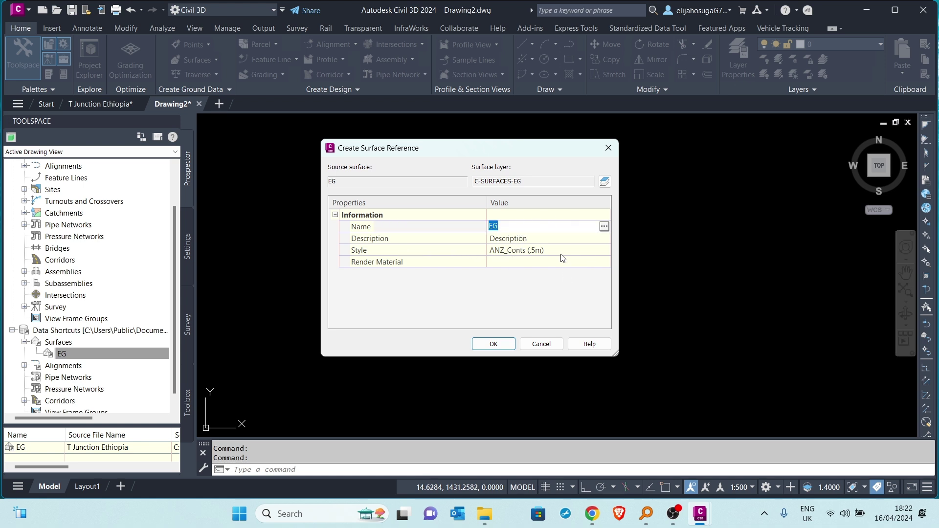
pyautogui.click(526, 252)
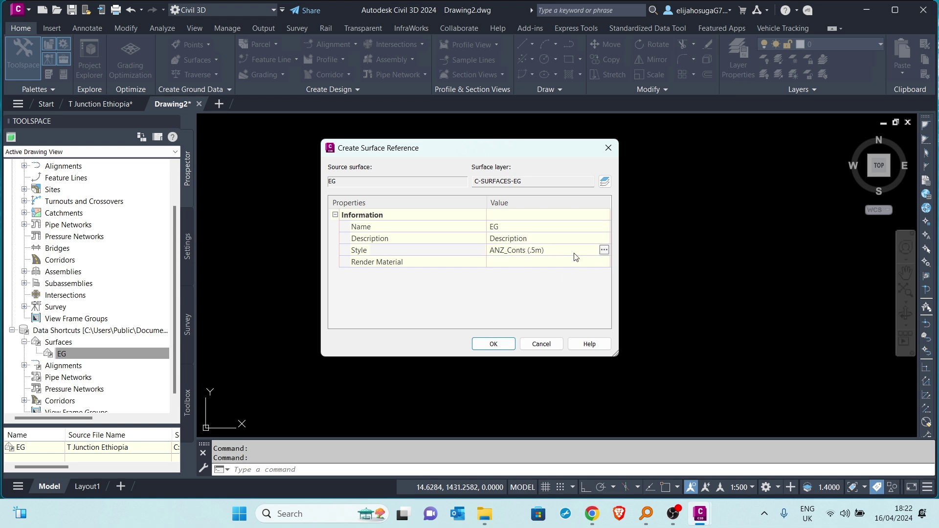
pyautogui.click(603, 250)
pyautogui.click(535, 222)
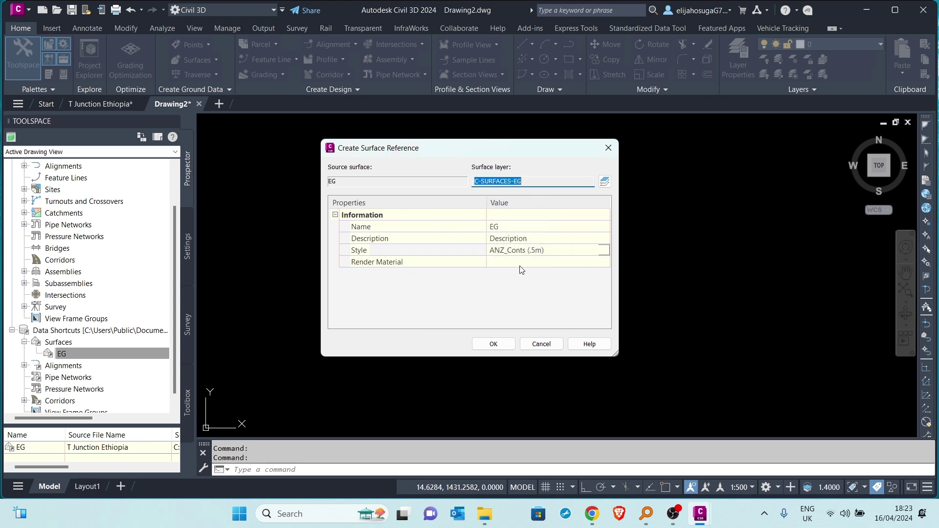
pyautogui.click(486, 346)
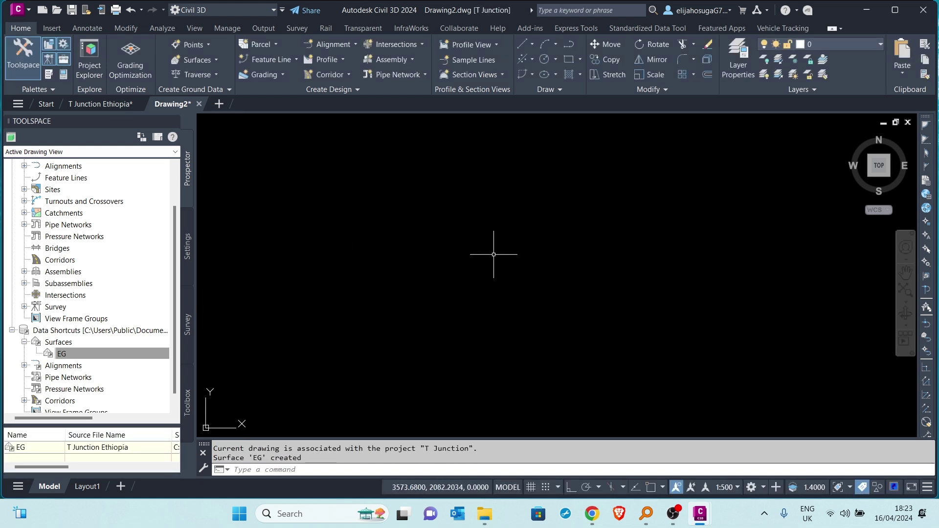
# - Zoom to the extents of the EG surface, select it, and bring up Surface Properties
pyautogui.click(879, 166)
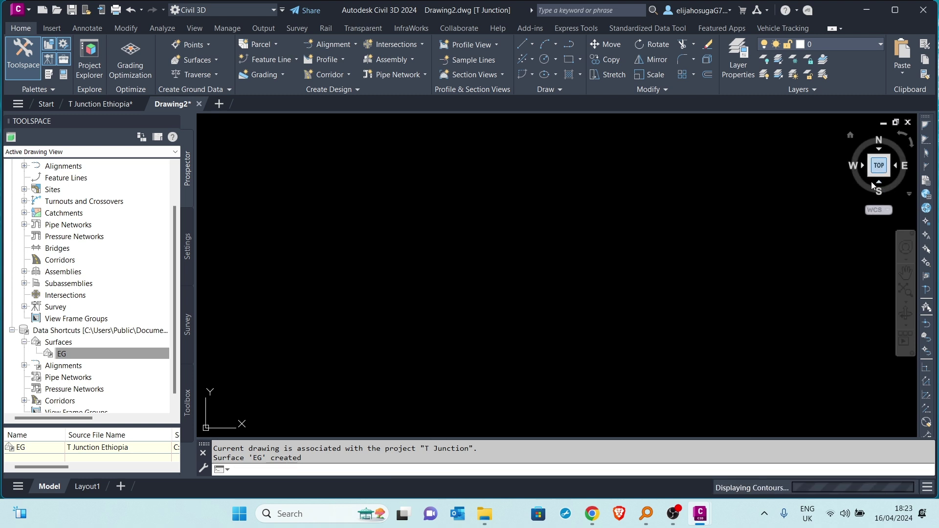
pyautogui.scroll(-2, 440, 279)
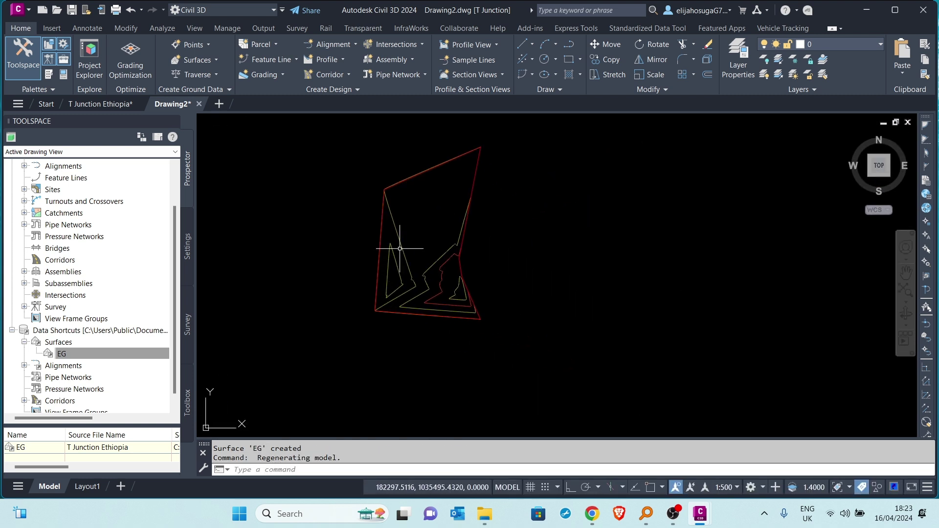
pyautogui.scroll(4, 426, 266)
pyautogui.scroll(-5, 425, 264)
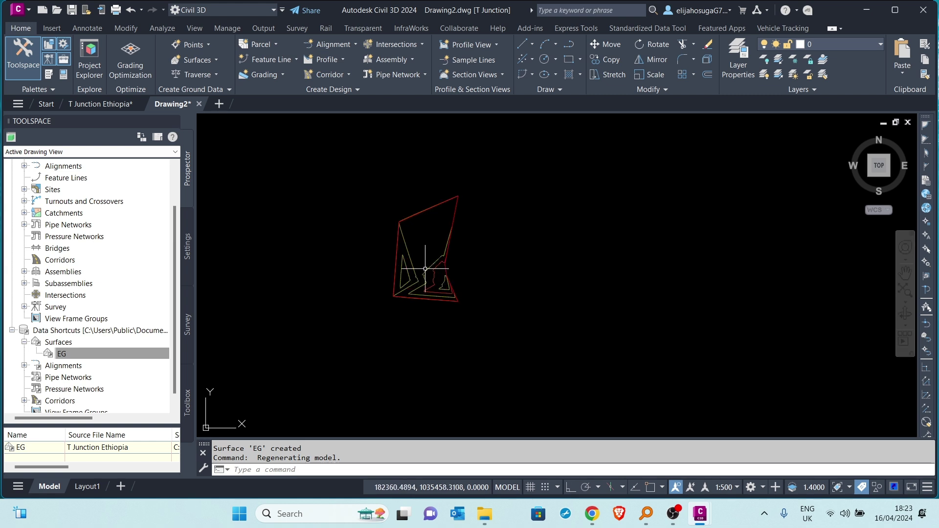
pyautogui.scroll(2, 410, 267)
pyautogui.scroll(2, 410, 267)
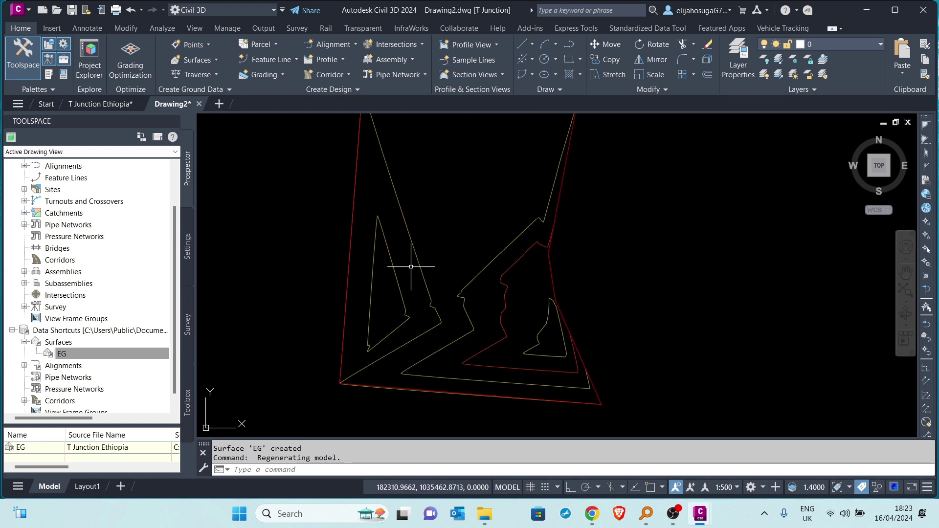
pyautogui.click(349, 235)
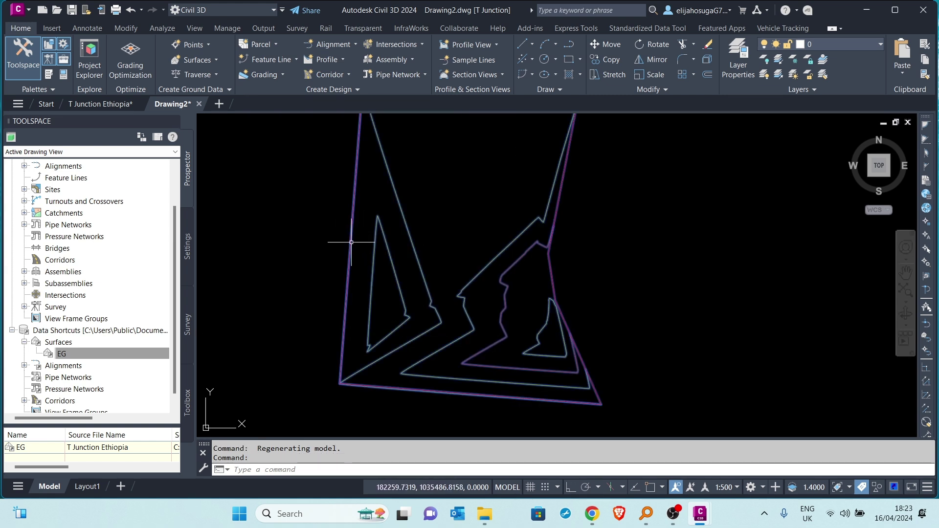
pyautogui.rightClick(435, 313)
pyautogui.click(439, 196)
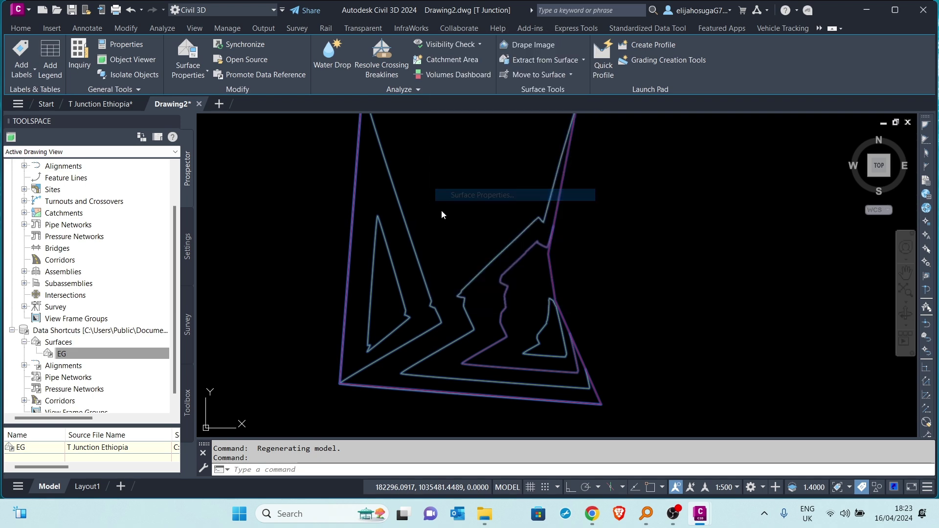
# - Give the EG surface the ANZ_!_No Display style so it is hidden
pyautogui.click(360, 258)
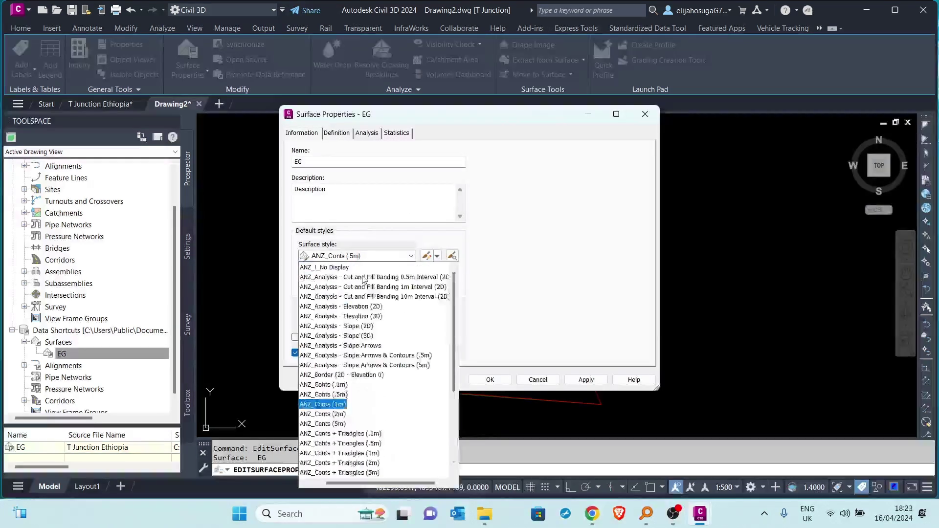
pyautogui.click(346, 270)
pyautogui.click(585, 379)
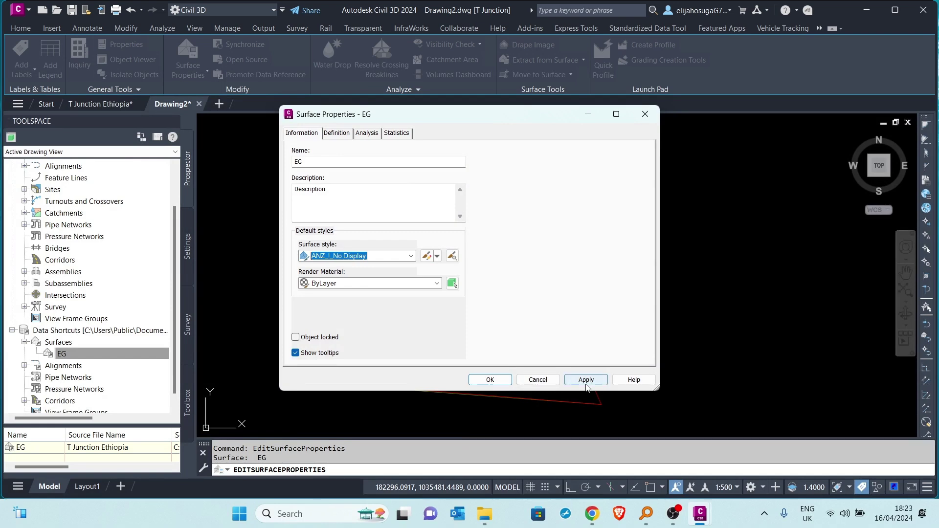
pyautogui.click(489, 379)
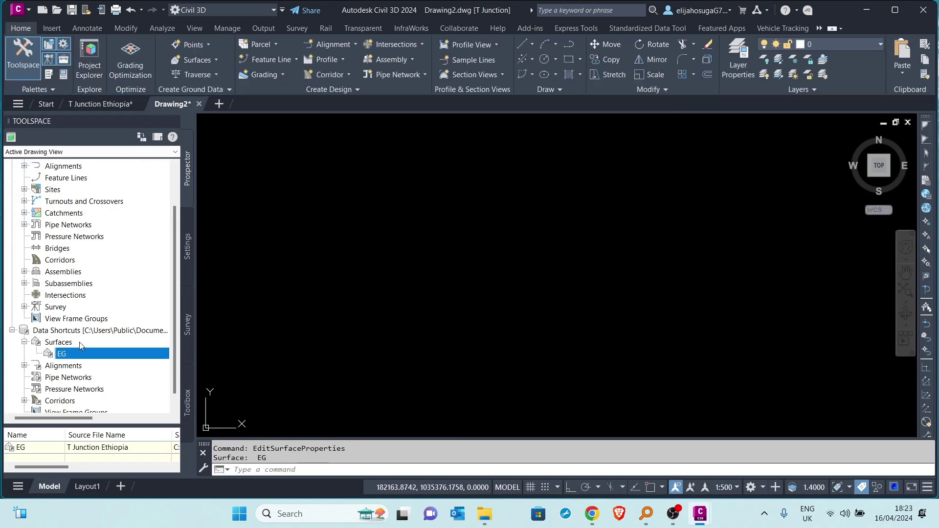
# - Expand Data Shortcuts > Alignments > Centerline Alignments to list CL-2 and CL-3
pyautogui.click(24, 365)
pyautogui.scroll(-1, 53, 333)
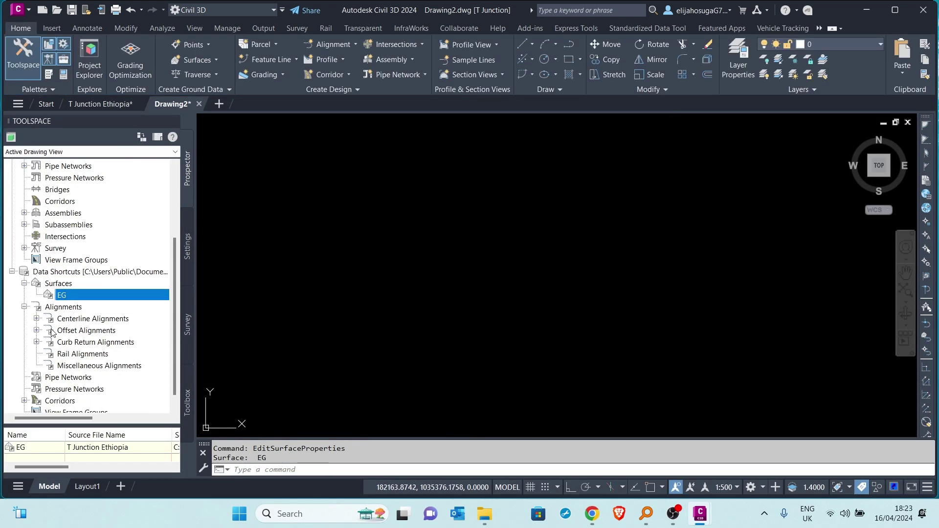
pyautogui.click(37, 319)
# - Create a reference to alignment CL-2 with description 'referenced', then pan to center it
pyautogui.rightClick(75, 331)
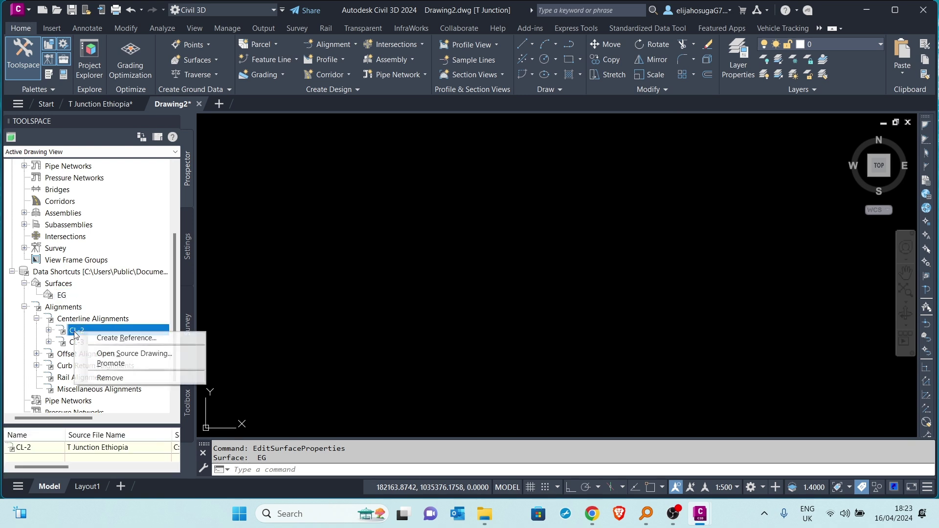
pyautogui.click(98, 340)
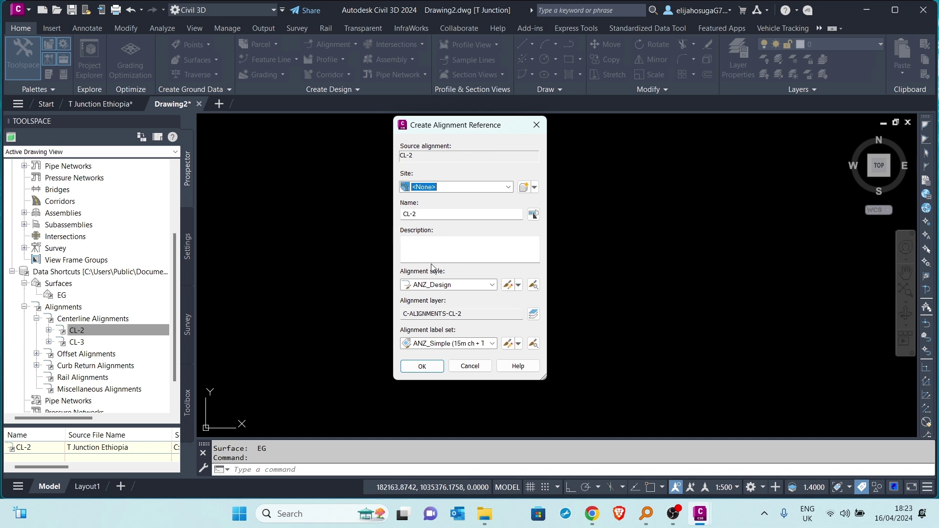
pyautogui.click(428, 241)
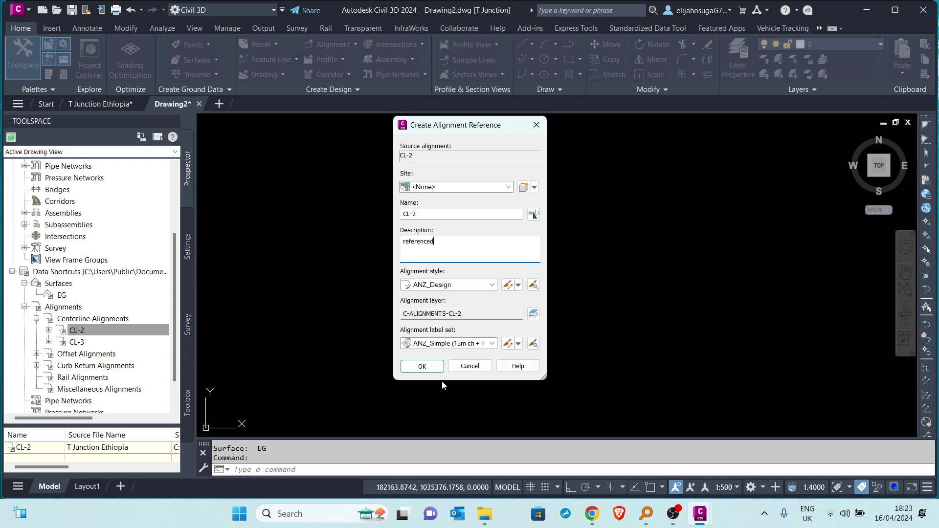
pyautogui.click(422, 366)
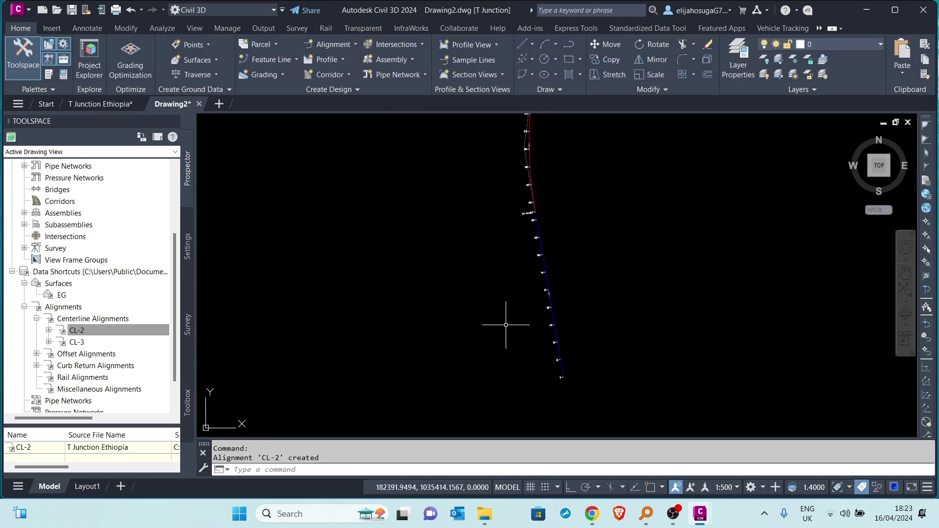
pyautogui.moveTo(538, 268)
pyautogui.mouseDown(button='middle')
pyautogui.moveTo(577, 269)
pyautogui.moveTo(562, 256)
pyautogui.moveTo(509, 261)
pyautogui.mouseUp(button='middle')
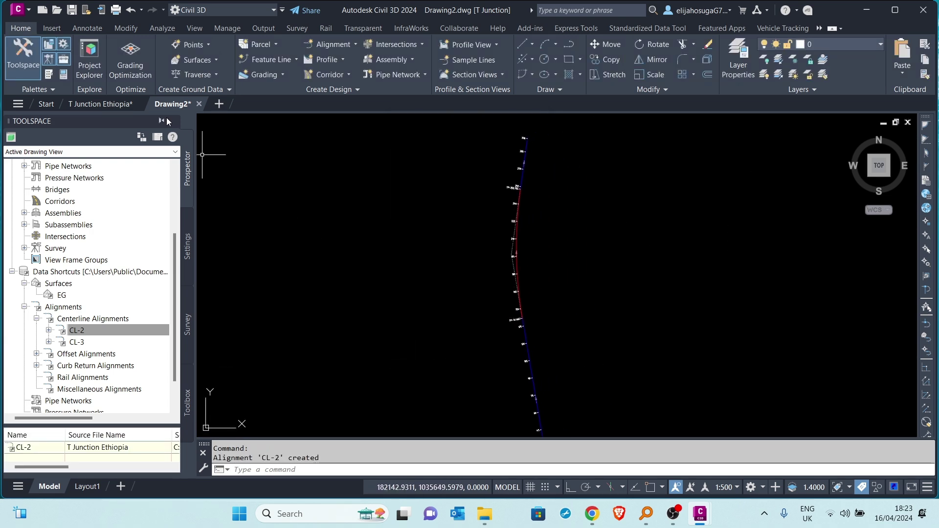
pyautogui.click(99, 104)
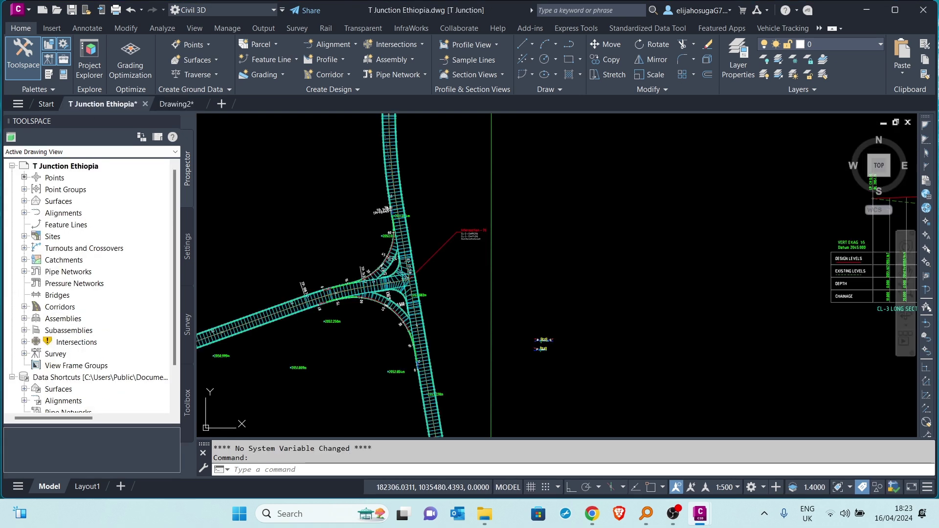
pyautogui.scroll(-5, 415, 234)
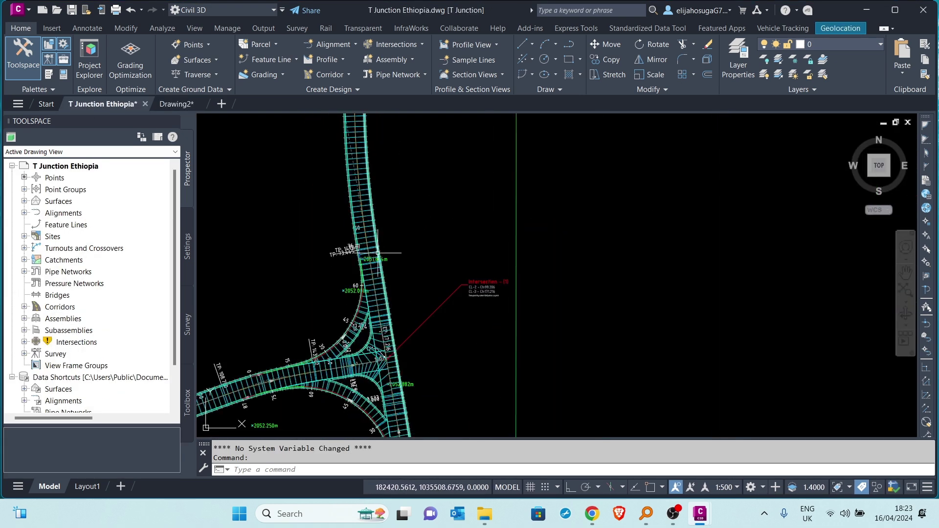
pyautogui.scroll(3, 379, 299)
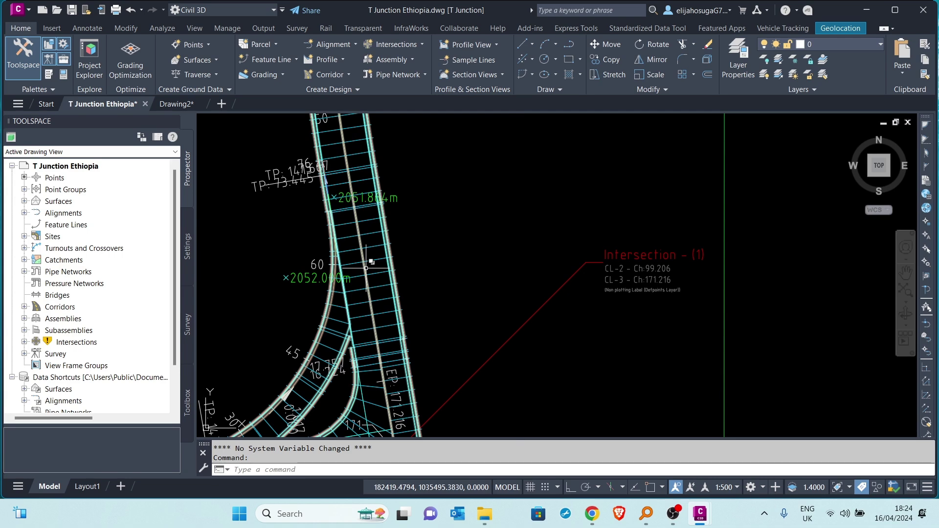
pyautogui.click(366, 268)
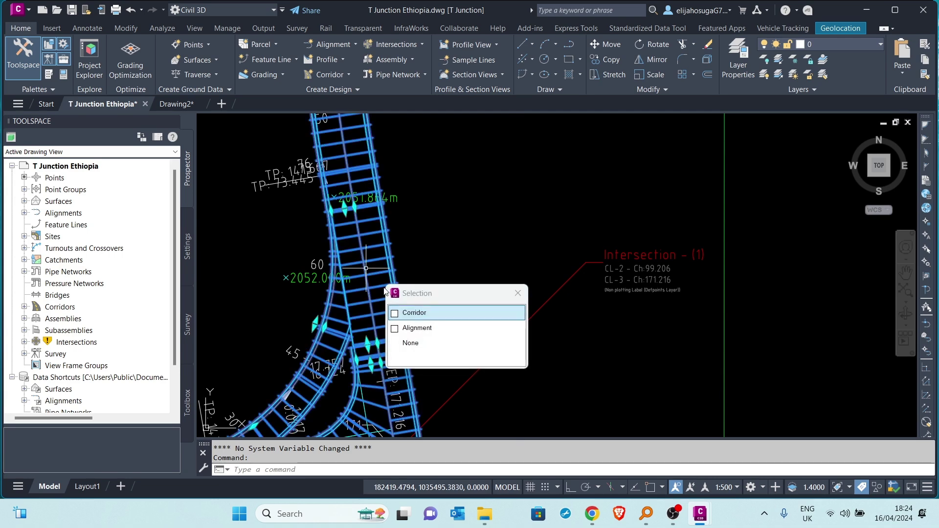
pyautogui.click(397, 328)
pyautogui.scroll(-3, 382, 229)
pyautogui.moveTo(383, 229)
pyautogui.mouseDown(button='middle')
pyautogui.moveTo(391, 196)
pyautogui.moveTo(380, 189)
pyautogui.moveTo(371, 253)
pyautogui.mouseUp(button='middle')
pyautogui.scroll(2, 375, 259)
pyautogui.scroll(-4, 376, 254)
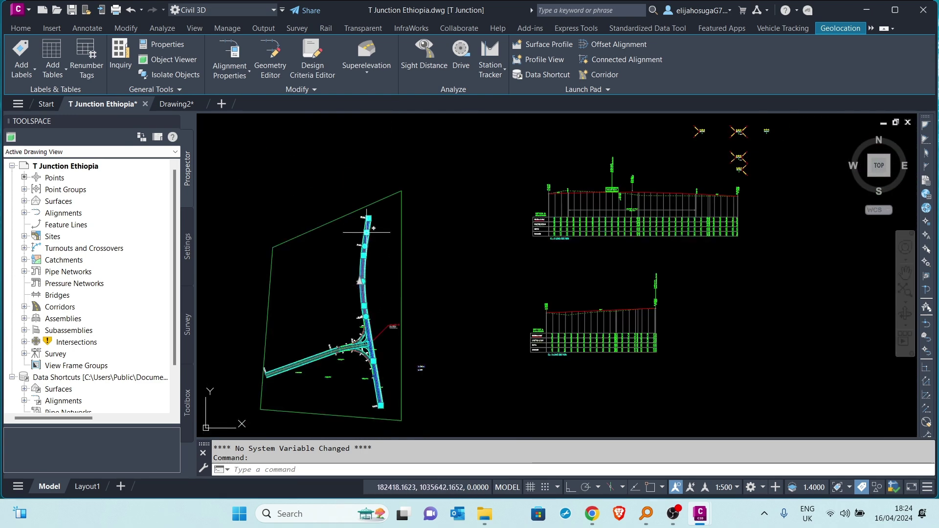
pyautogui.scroll(-2, 360, 238)
pyautogui.scroll(5, 348, 274)
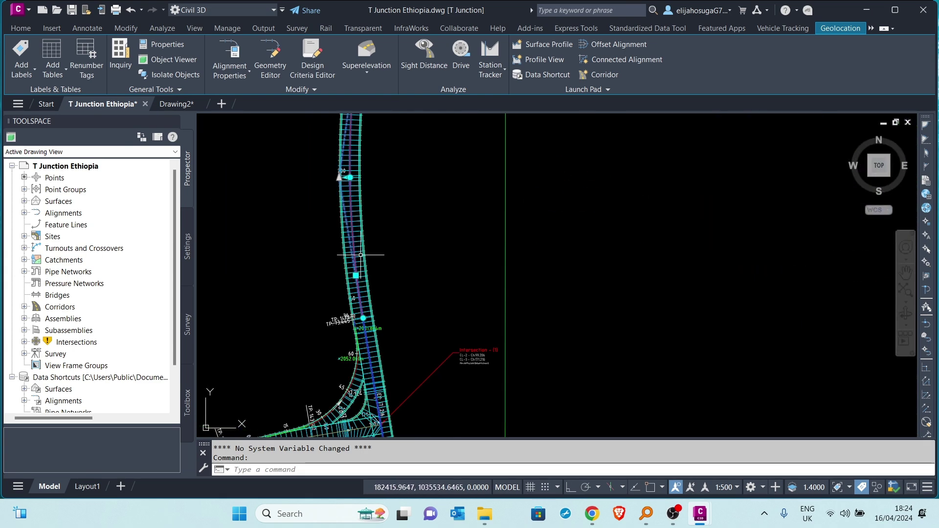
pyautogui.scroll(-3, 345, 237)
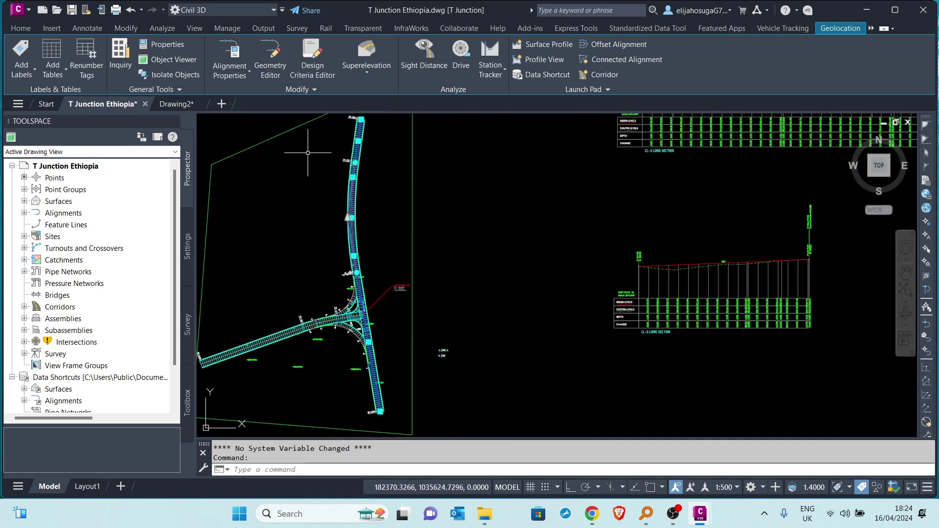
pyautogui.click(176, 104)
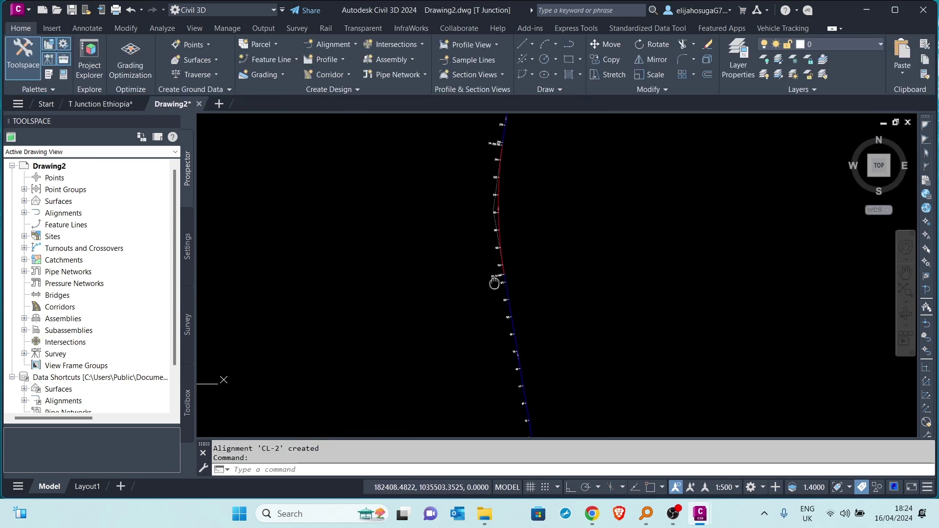
# - Expand the Centerline Alignments shortcuts in Prospector to show CL-3
pyautogui.moveTo(493, 284); pyautogui.dragTo(461, 318, button='middle')
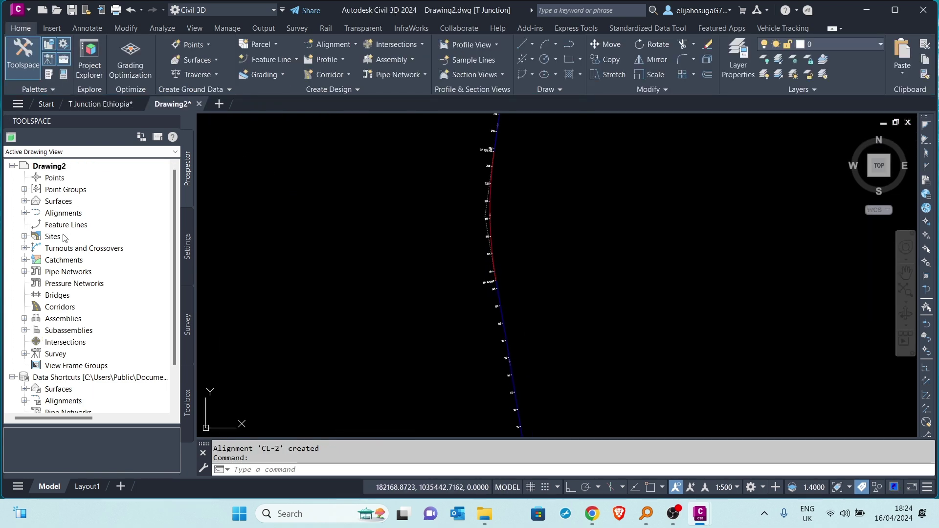
pyautogui.scroll(-2, 64, 237)
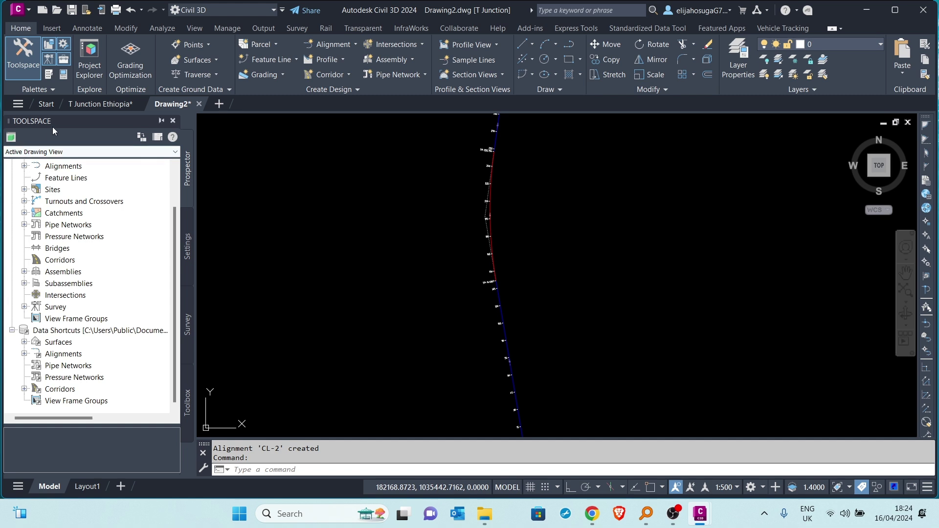
pyautogui.click(24, 353)
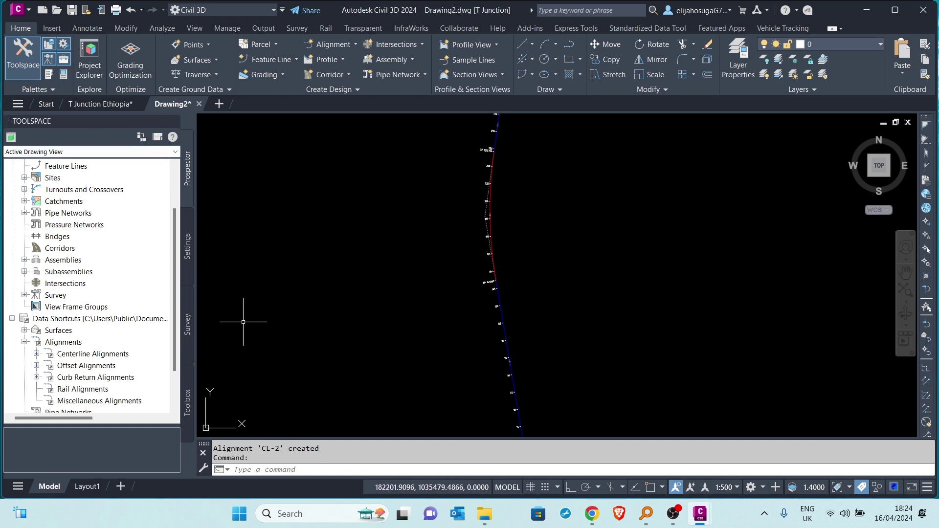
pyautogui.click(36, 354)
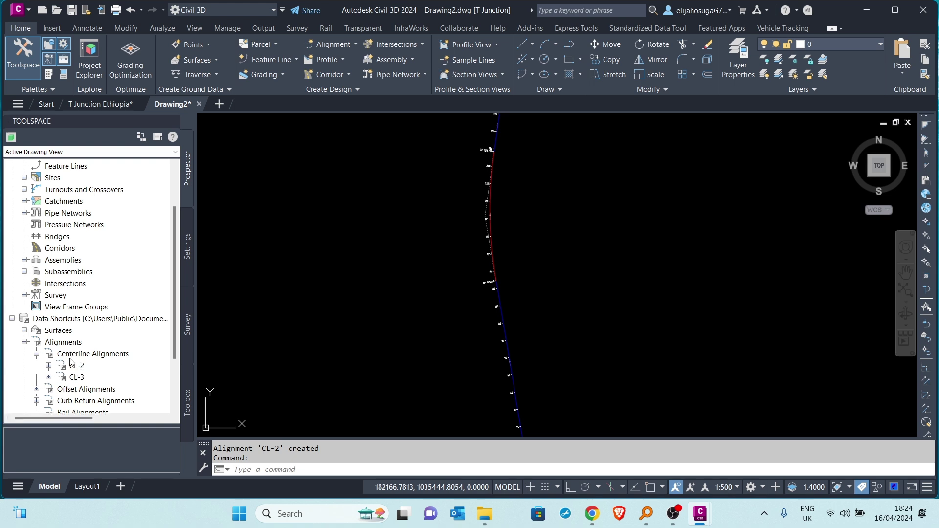
# - Create a reference to CL-3 and zoom to check it meets CL-2 at the junction
pyautogui.click(75, 377)
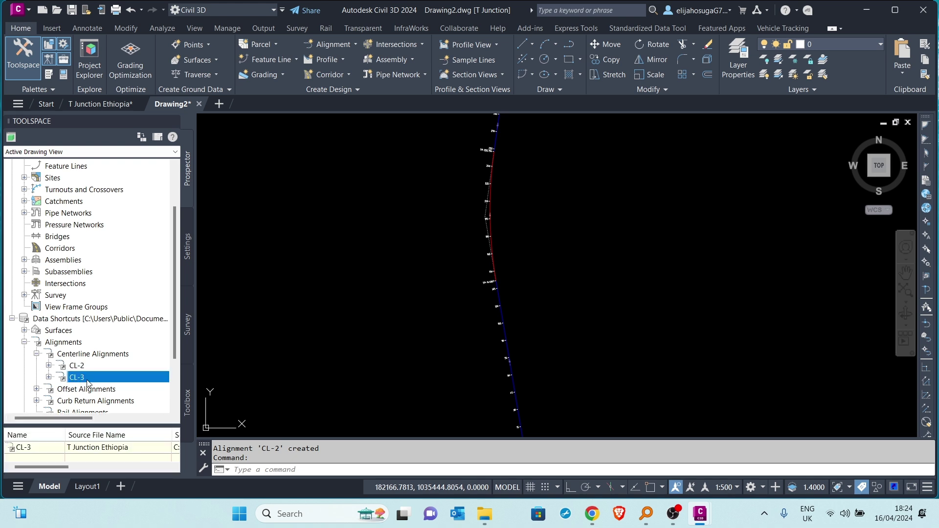
pyautogui.rightClick(87, 380)
pyautogui.click(120, 386)
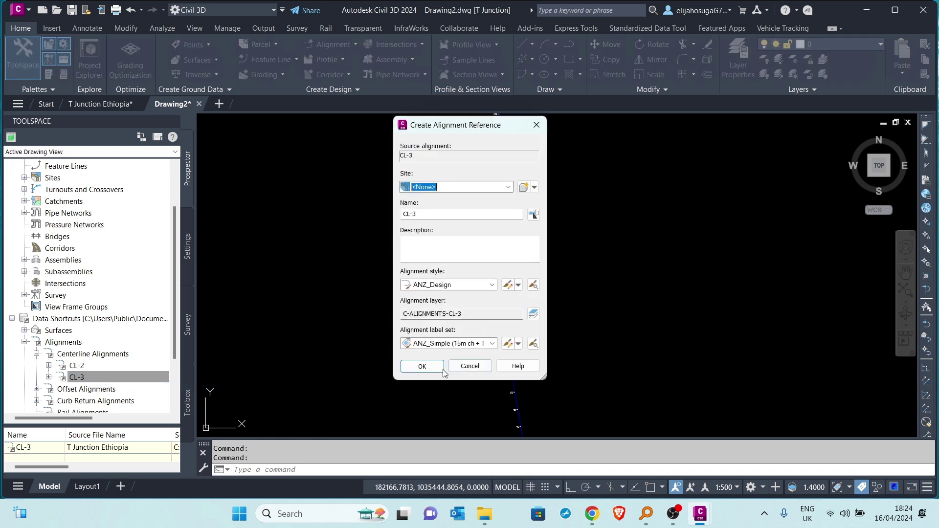
pyautogui.click(420, 366)
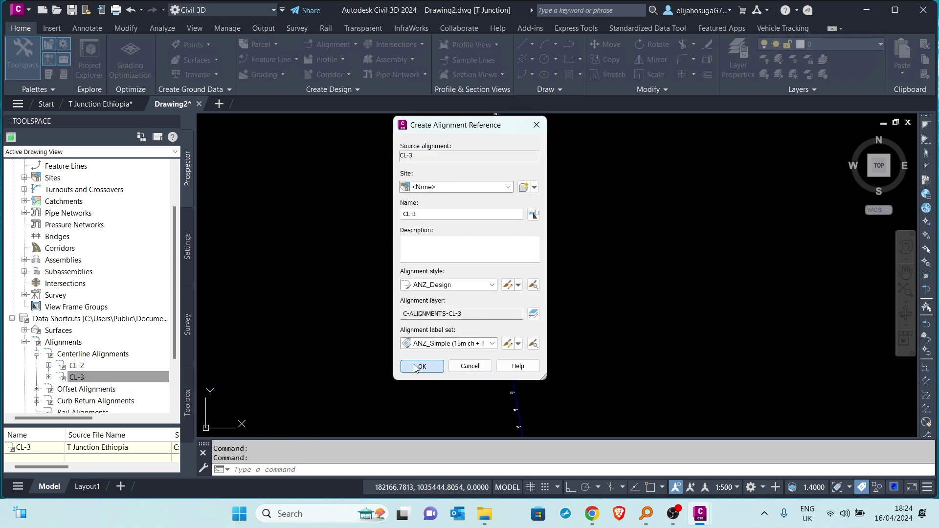
pyautogui.scroll(5, 456, 293)
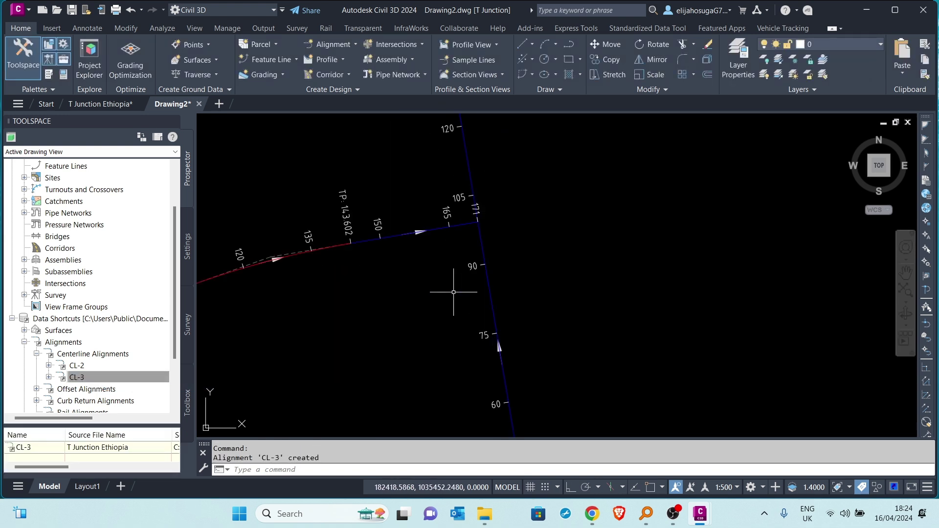
pyautogui.scroll(-6, 453, 274)
pyautogui.scroll(3, 451, 289)
pyautogui.scroll(8, 441, 279)
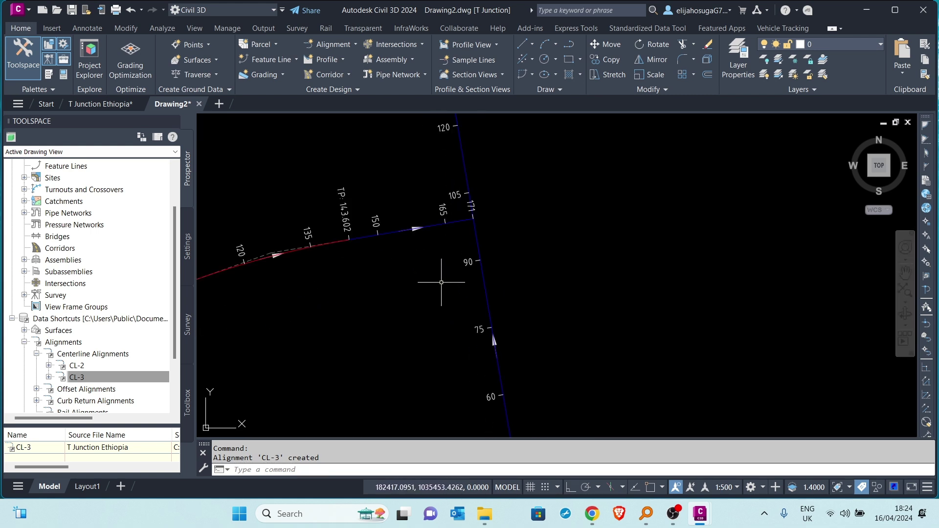
pyautogui.scroll(-6, 441, 304)
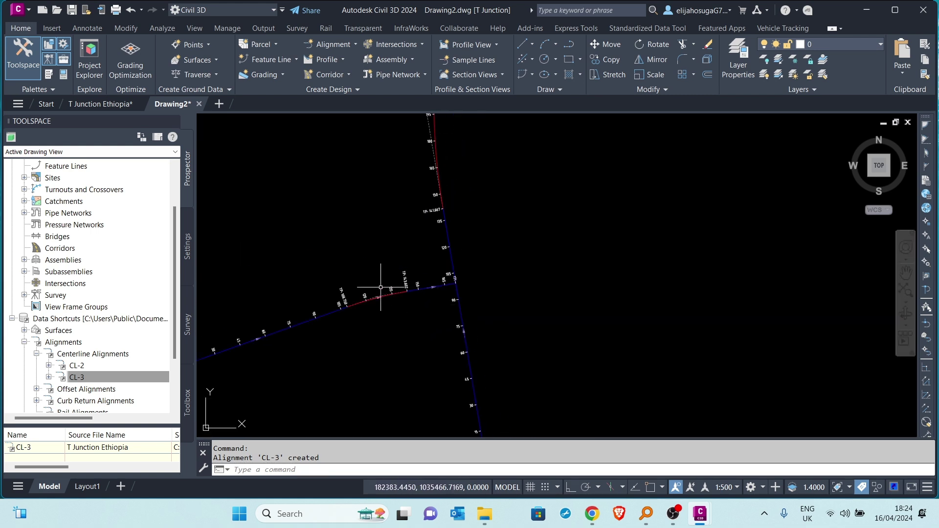
pyautogui.scroll(-1, 140, 195)
pyautogui.scroll(3, 132, 214)
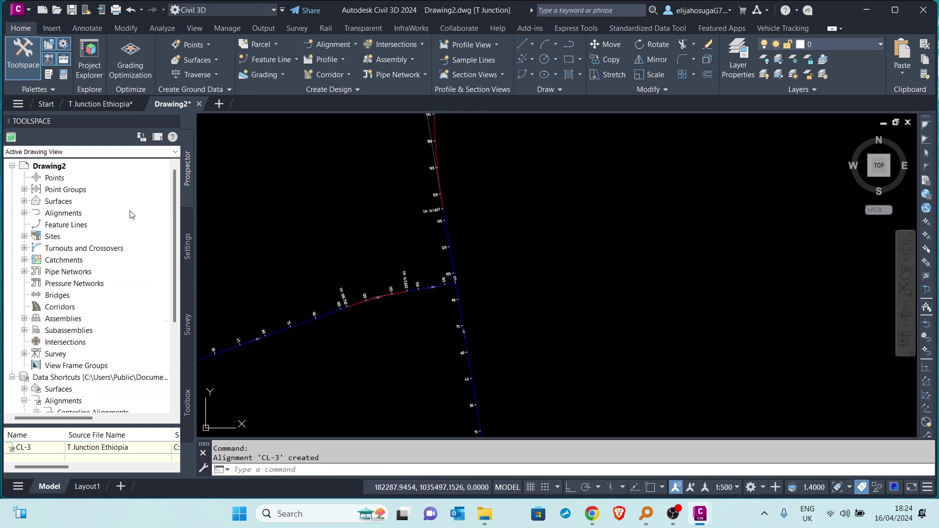
# - Open Edit Drawing Settings for Drawing2 from the Toolspace Settings tree
pyautogui.click(60, 167)
pyautogui.rightClick(60, 168)
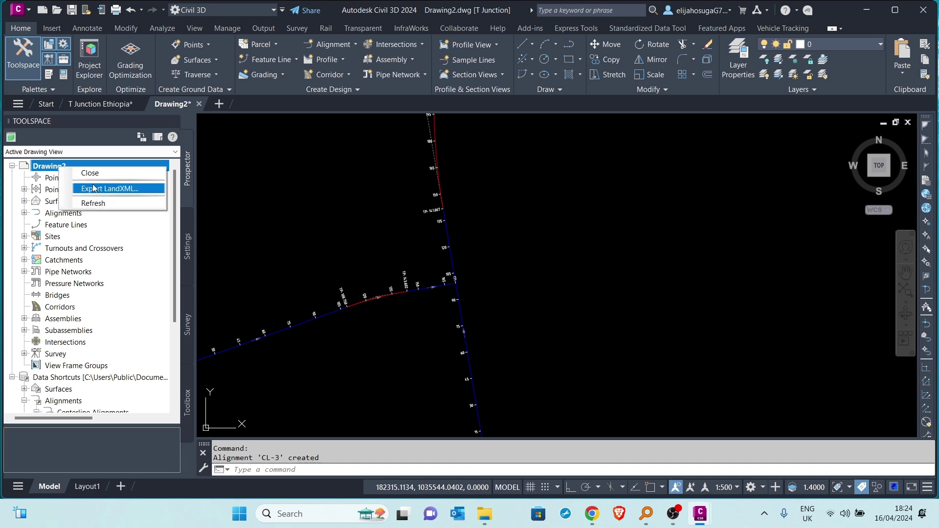
pyautogui.click(187, 256)
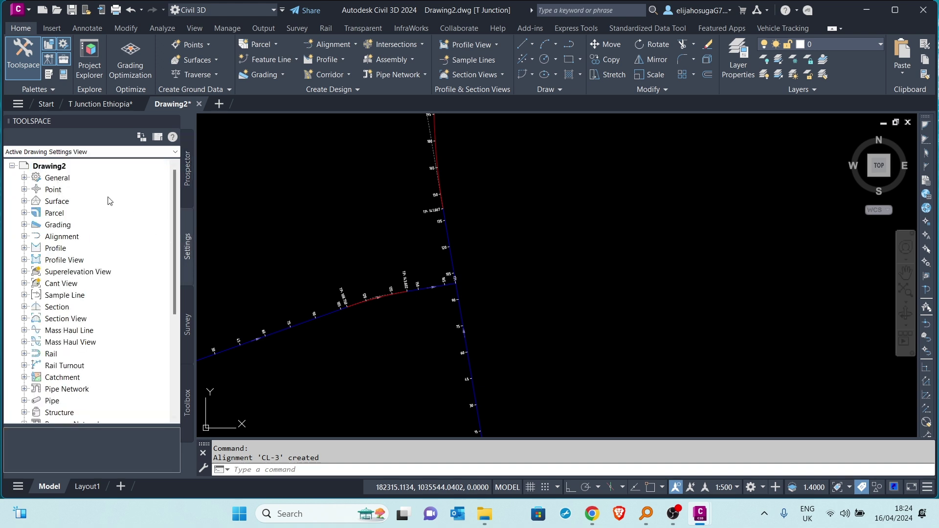
pyautogui.rightClick(53, 169)
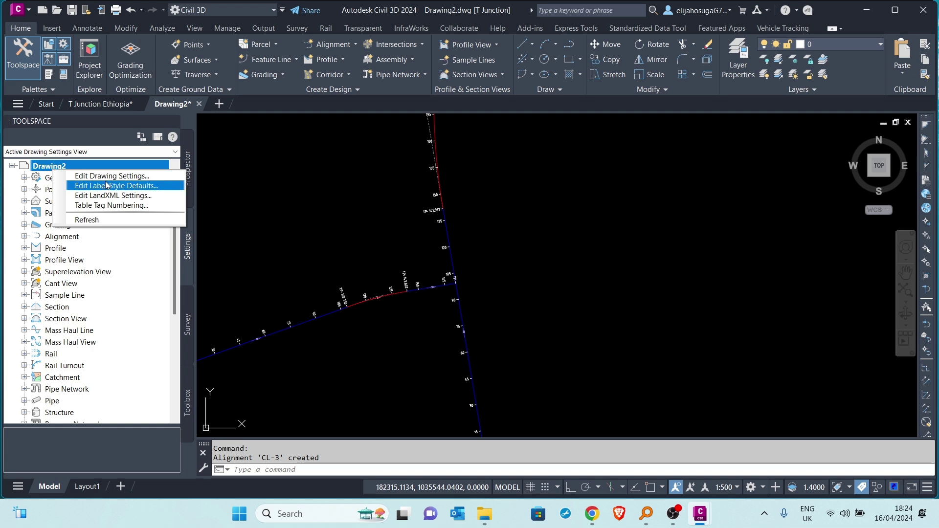
pyautogui.click(108, 176)
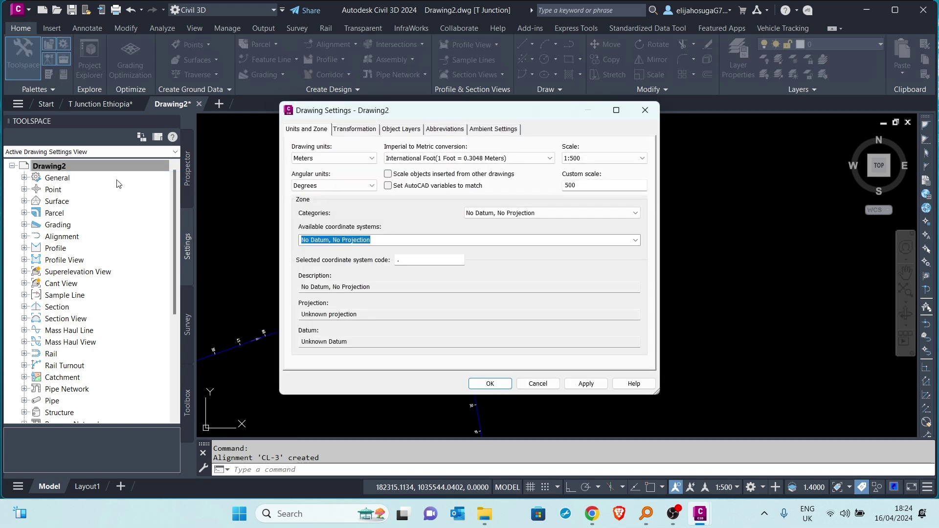
# - Set the coordinate system to Ethiopia > Adindan / UTM zone 38N and apply it
pyautogui.click(589, 213)
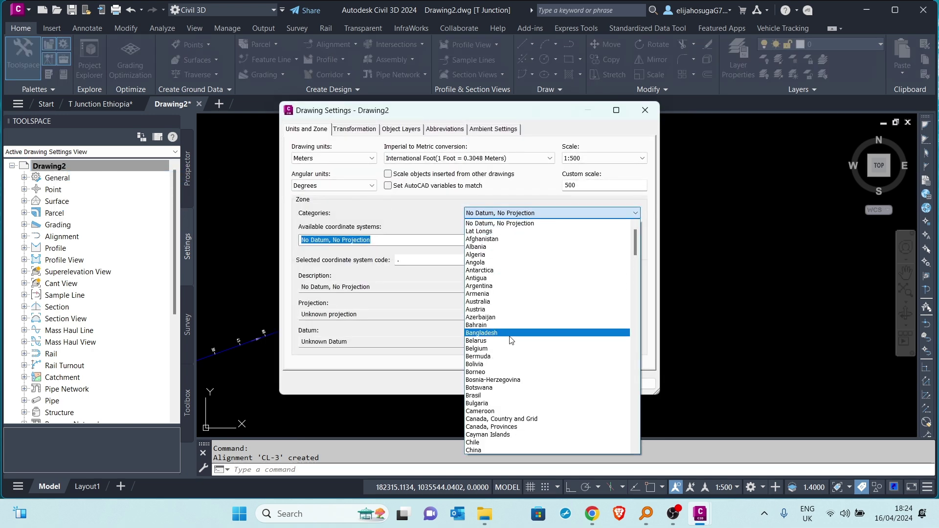
pyautogui.scroll(-2, 513, 360)
pyautogui.scroll(-7, 508, 367)
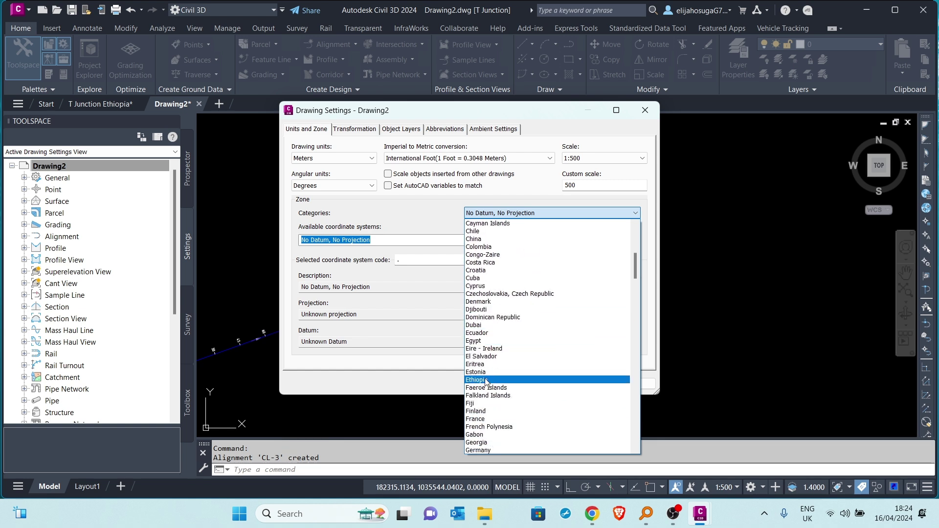
pyautogui.click(491, 379)
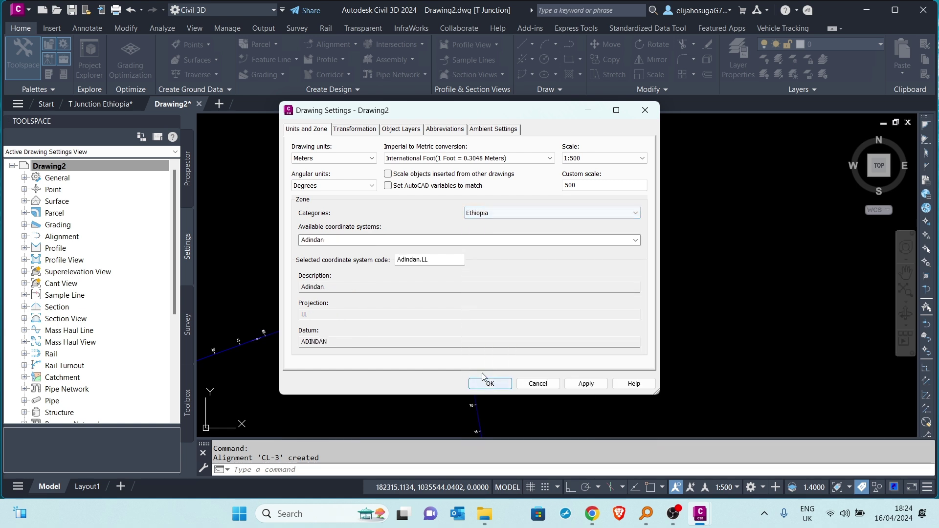
pyautogui.click(635, 240)
pyautogui.click(386, 291)
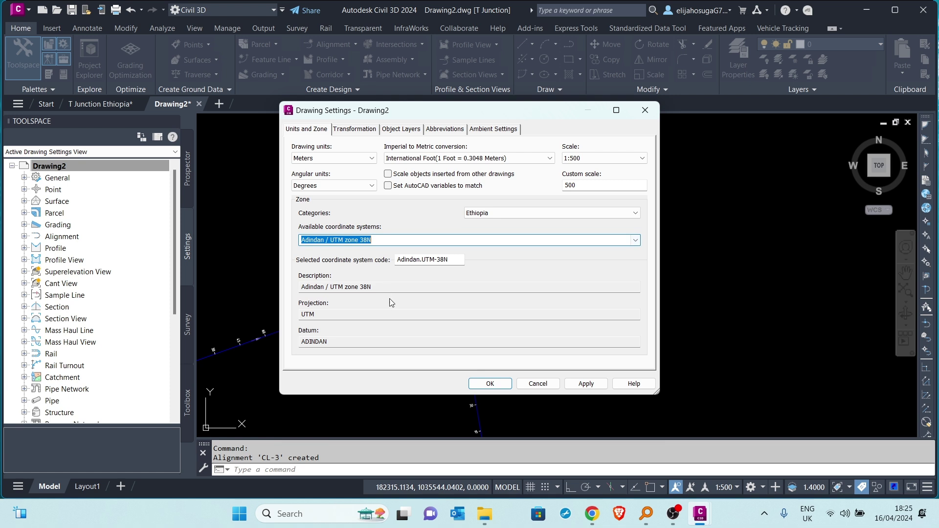
pyautogui.click(582, 382)
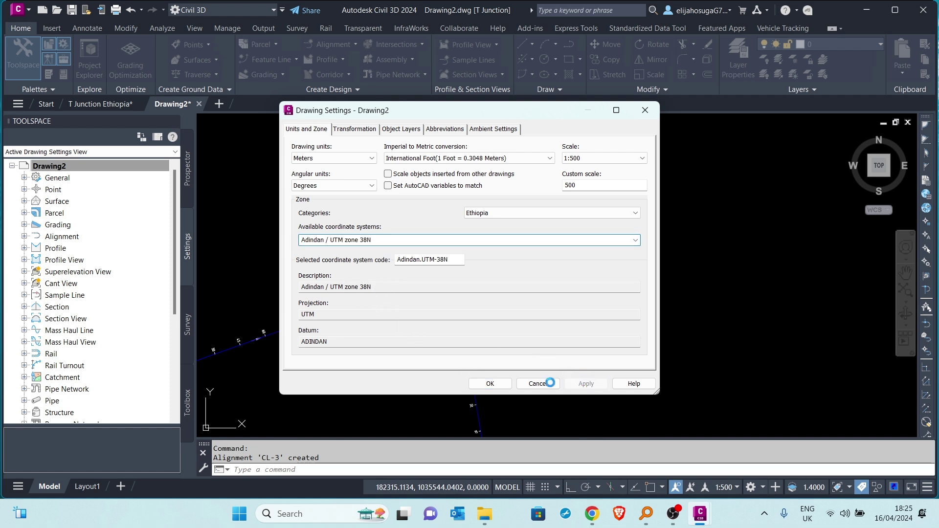
pyautogui.click(487, 384)
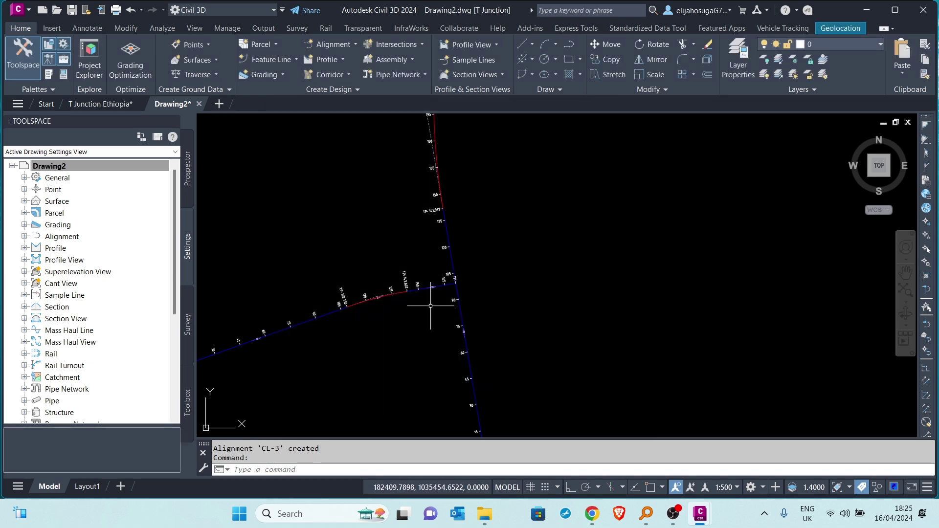
# - Turn on Map Aerial imagery in Drawing2 from the Geolocation tab
pyautogui.click(840, 28)
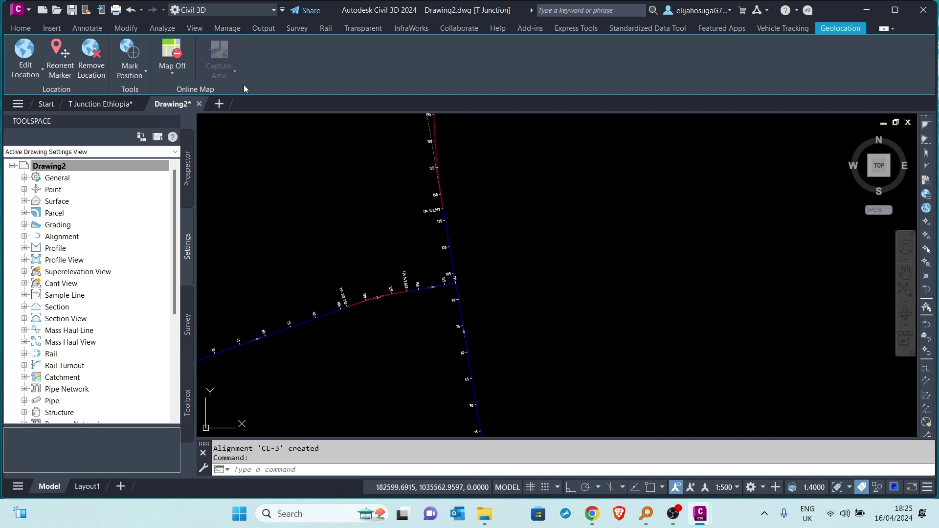
pyautogui.click(188, 74)
pyautogui.click(187, 97)
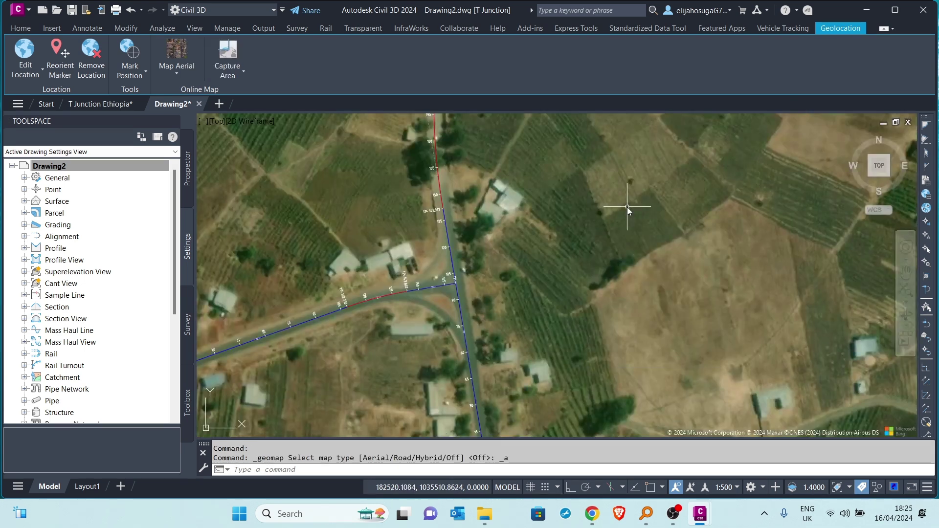
pyautogui.scroll(-2, 526, 234)
pyautogui.scroll(-4, 526, 234)
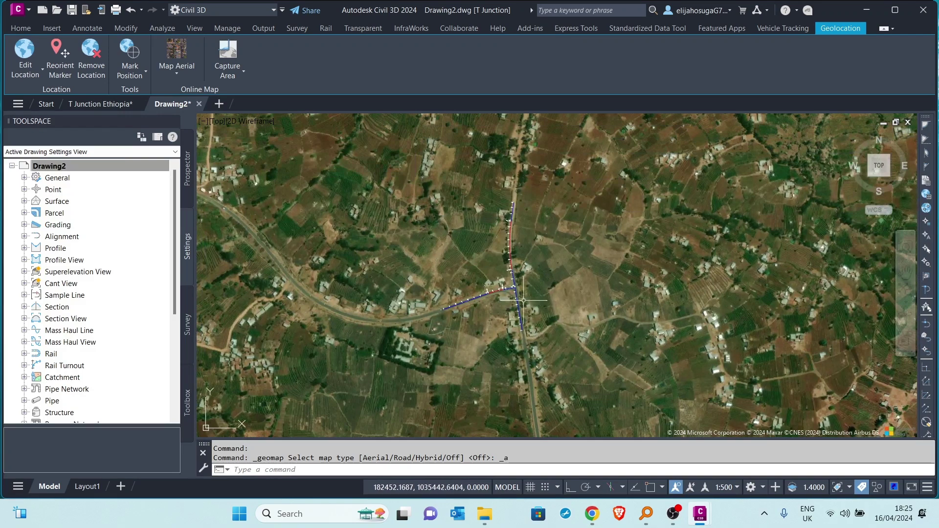
# - Turn on Map Aerial in the T Junction Ethiopia drawing, then return to Drawing2
pyautogui.click(89, 107)
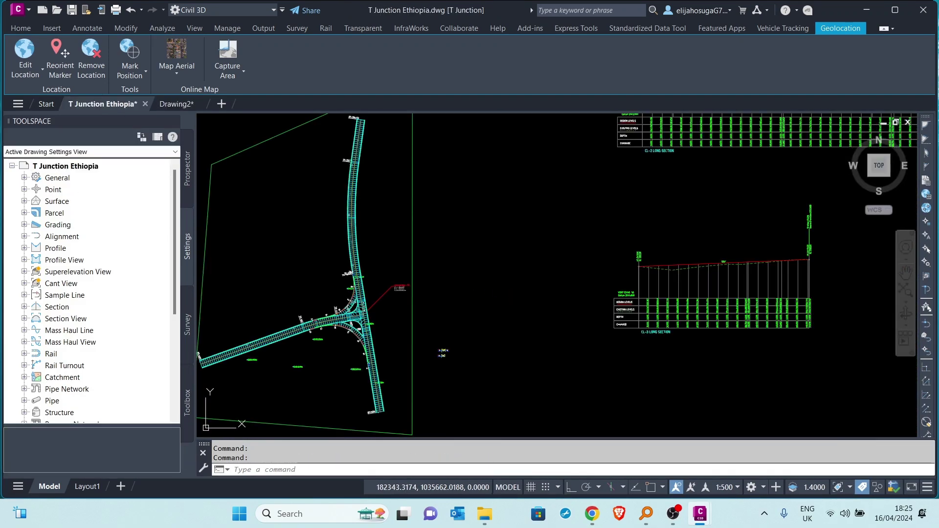
pyautogui.click(172, 71)
pyautogui.click(188, 90)
pyautogui.scroll(-2, 521, 337)
pyautogui.scroll(2, 453, 251)
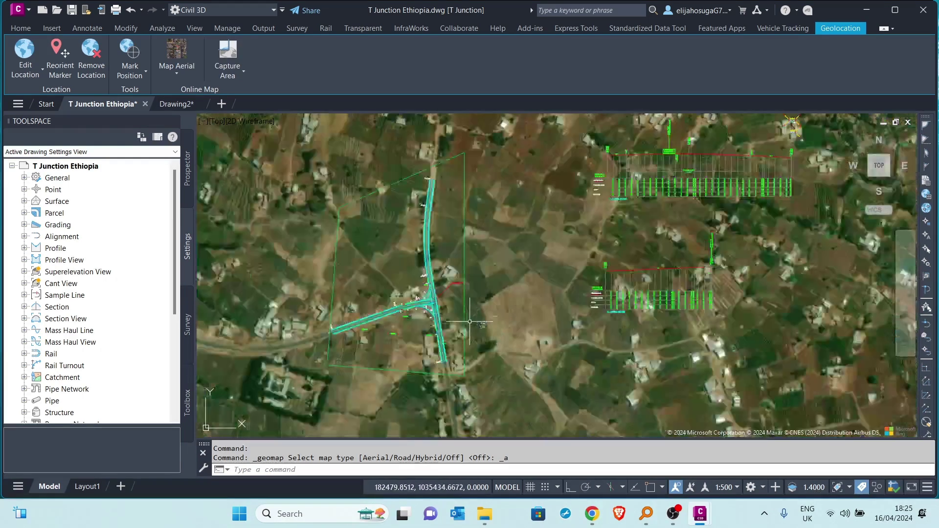
pyautogui.click(175, 104)
pyautogui.scroll(2, 533, 248)
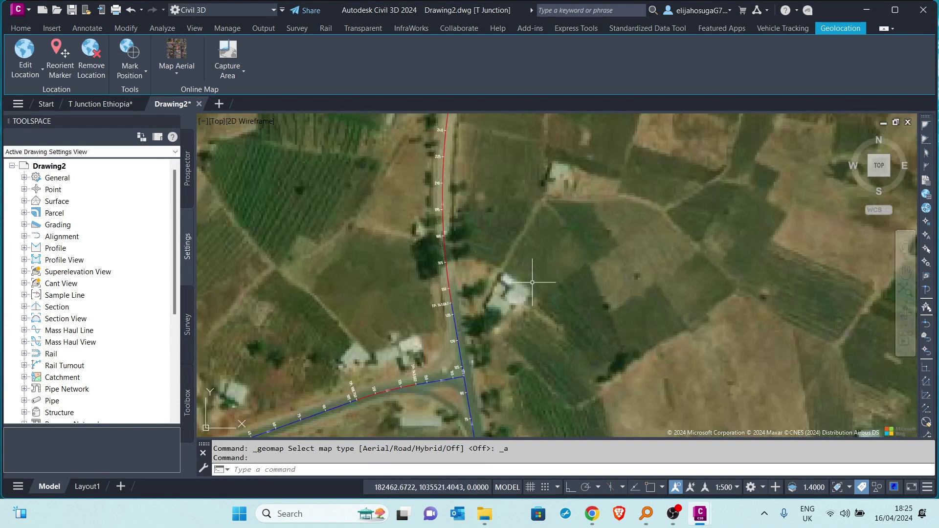
pyautogui.scroll(-2, 478, 345)
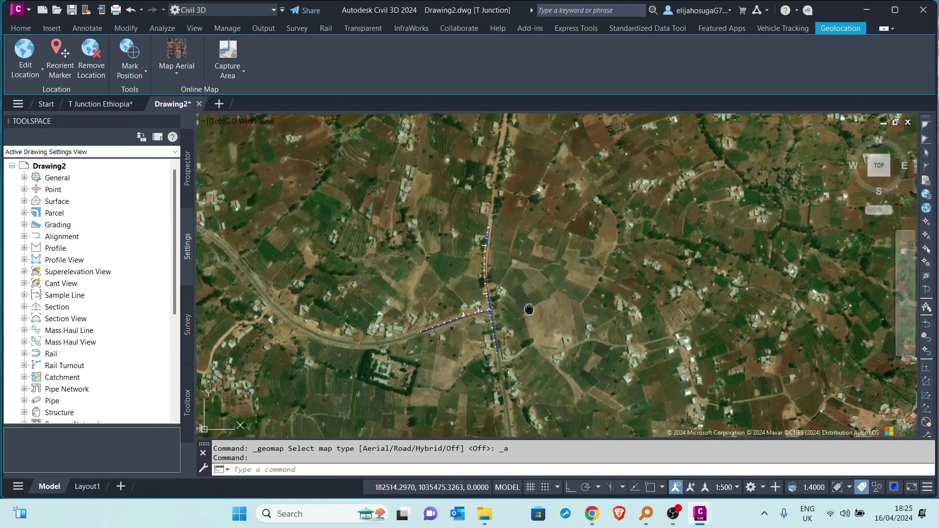